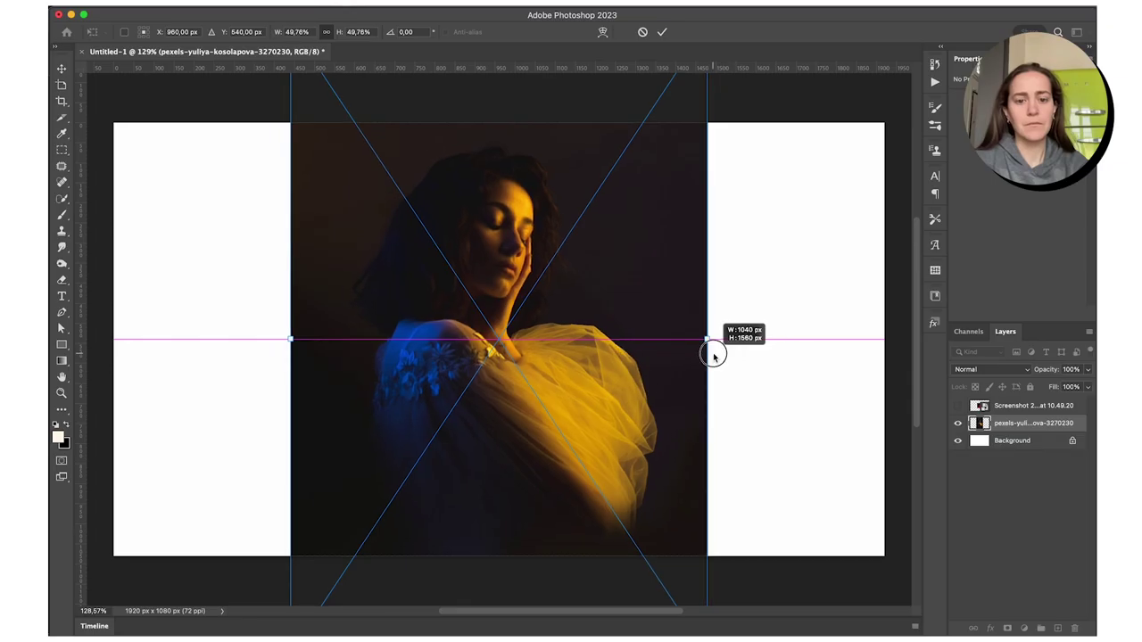
Scale the portrait to full canvas height, then marquee-select from her face to the right edge.
{"action": "left_click_drag", "start_coordinate": [708, 349], "coordinate": [711, 357]}
{"action": "key", "text": "Return"}
{"action": "scroll", "coordinate": [713, 359], "scroll_direction": "down", "scroll_amount": 3}
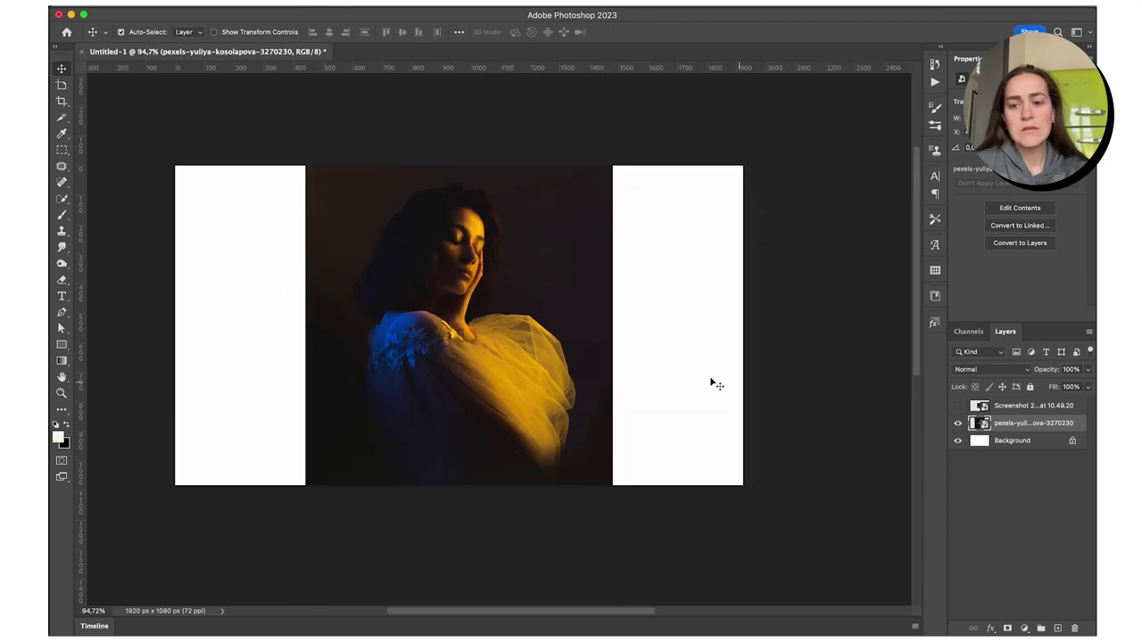
{"action": "key", "text": "m"}
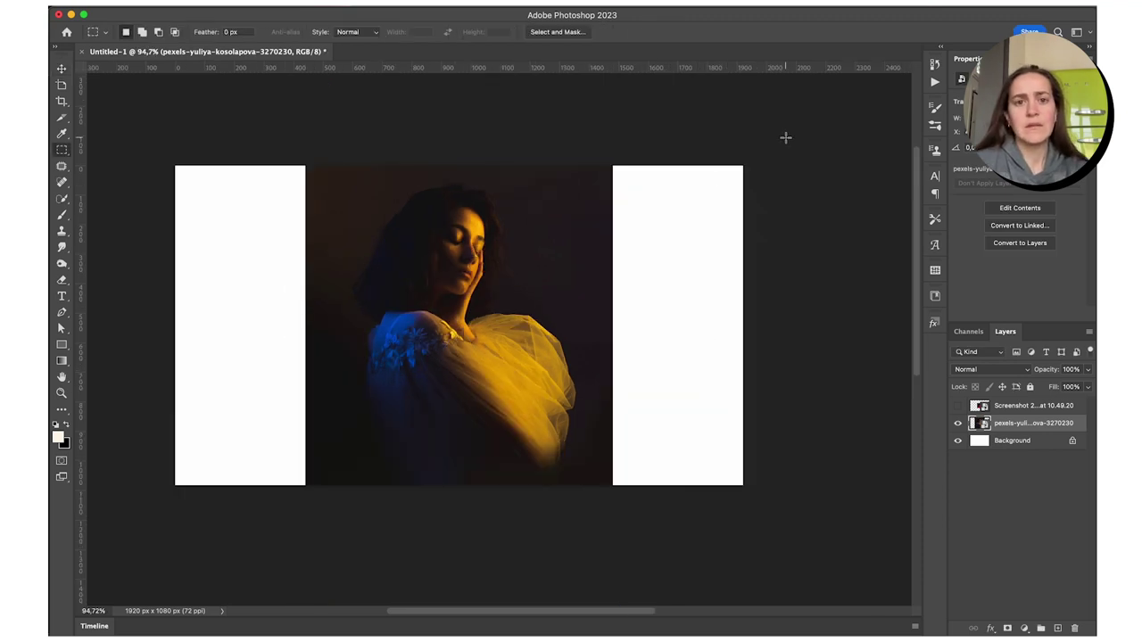
{"action": "left_click_drag", "start_coordinate": [795, 122], "coordinate": [464, 588]}
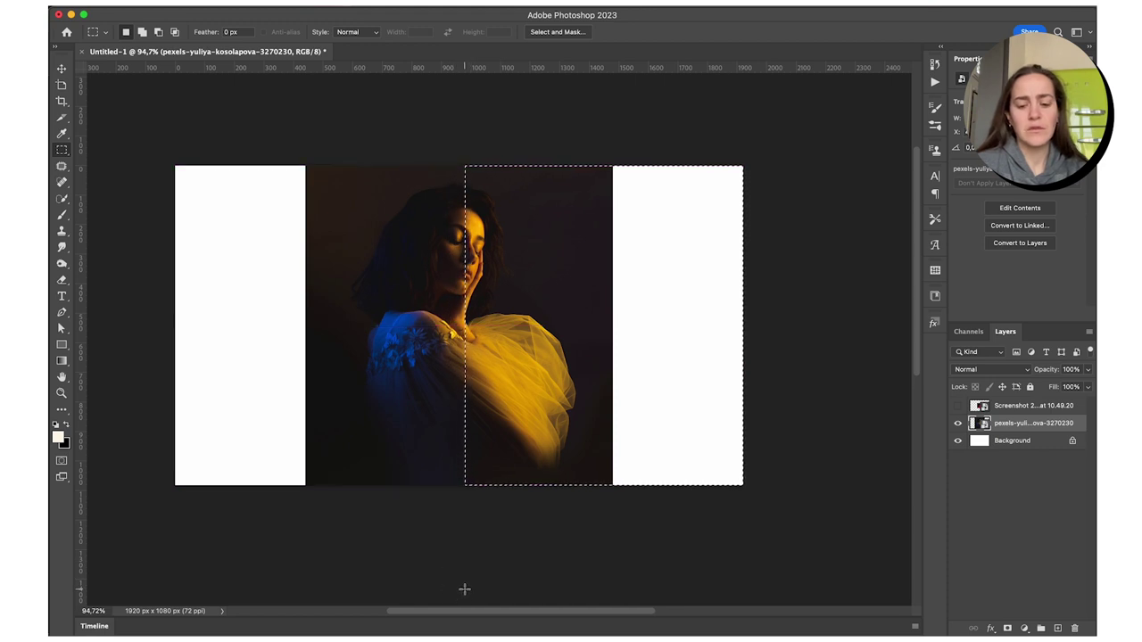
Copy the selected right part onto a new Layer 1.
{"action": "key", "text": "super+j"}
{"action": "key", "text": "v"}
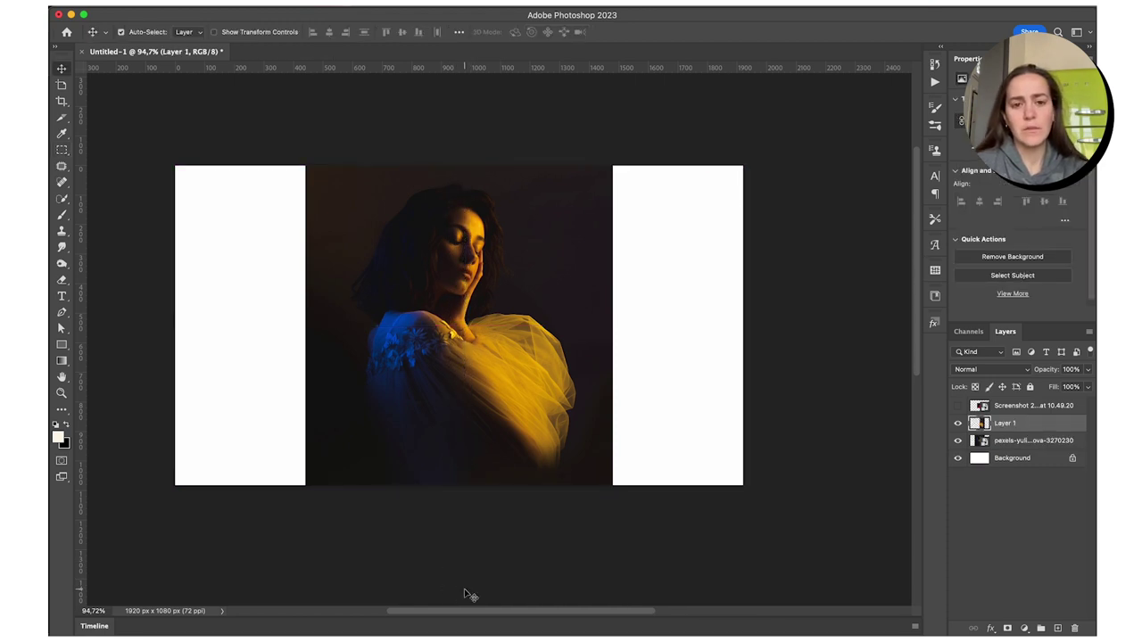
{"action": "key", "text": "super+minus"}
{"action": "key", "text": "super+minus"}
{"action": "key", "text": "super+minus"}
{"action": "key", "text": "super+minus"}
Stretch Layer 1 horizontally to about 26596% width, far past the right edge.
{"action": "key", "text": "super+t"}
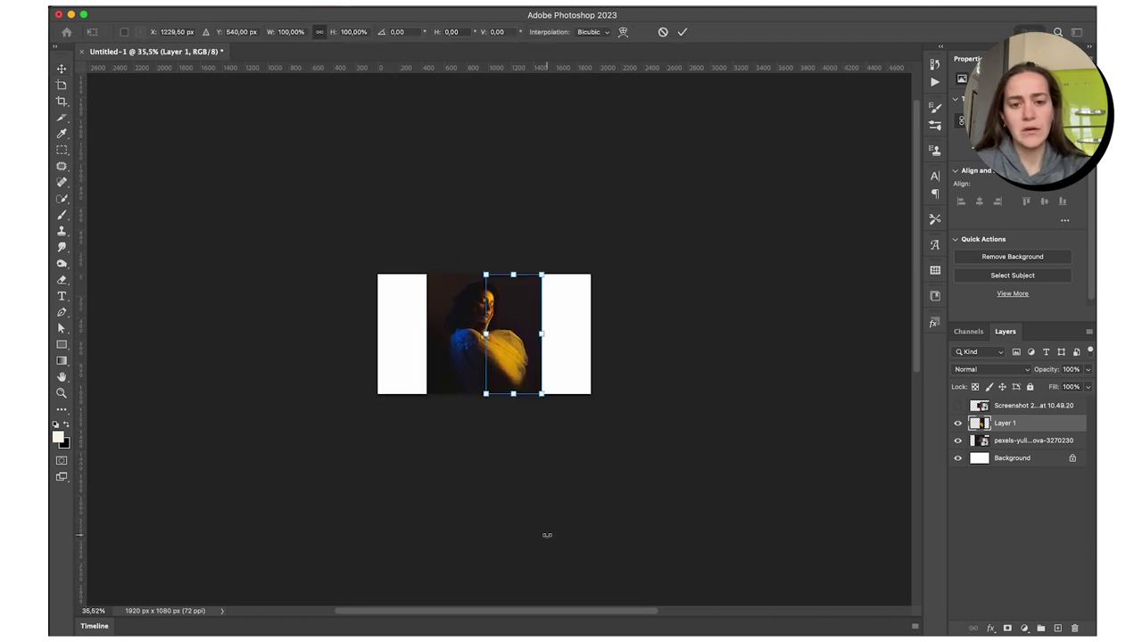
{"action": "key", "text": "super+minus"}
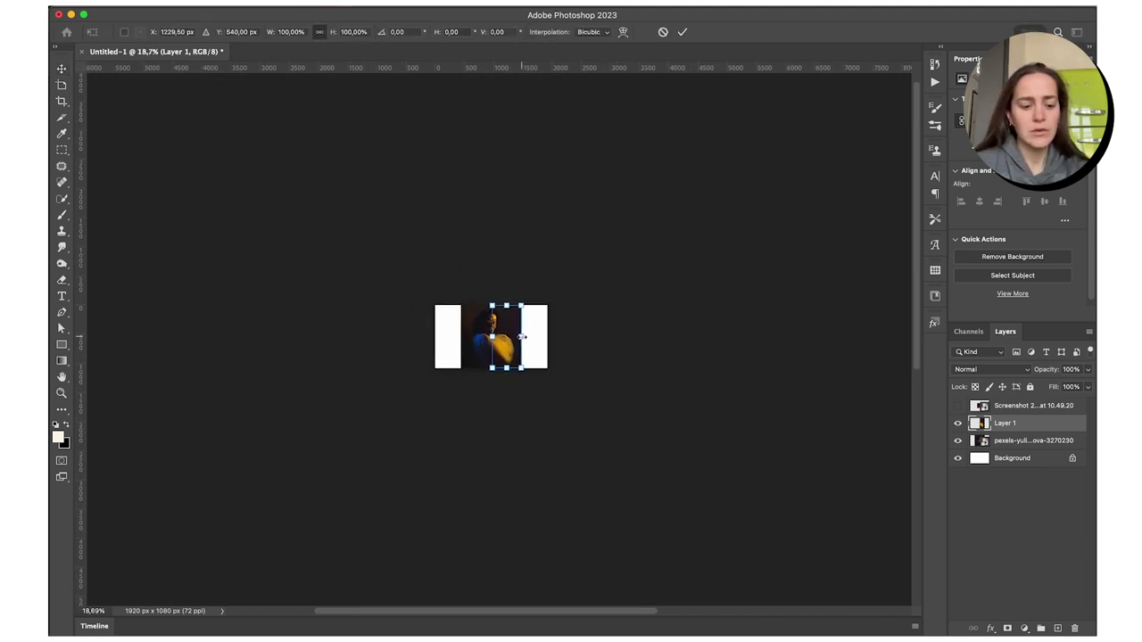
{"action": "left_click_drag", "start_coordinate": [521, 336], "coordinate": [678, 336]}
{"action": "scroll", "coordinate": [453, 315], "scroll_direction": "down", "scroll_amount": 6}
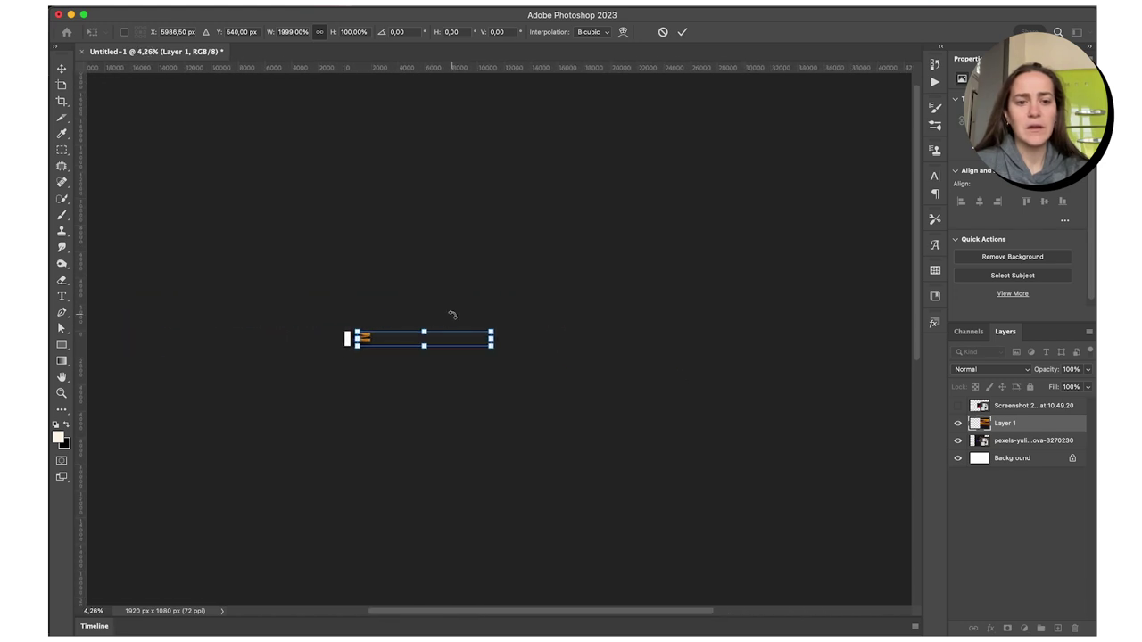
{"action": "left_click_drag", "start_coordinate": [491, 340], "coordinate": [853, 340]}
{"action": "scroll", "coordinate": [849, 343], "scroll_direction": "down", "scroll_amount": 3}
{"action": "scroll", "coordinate": [849, 343], "scroll_direction": "down", "scroll_amount": 2}
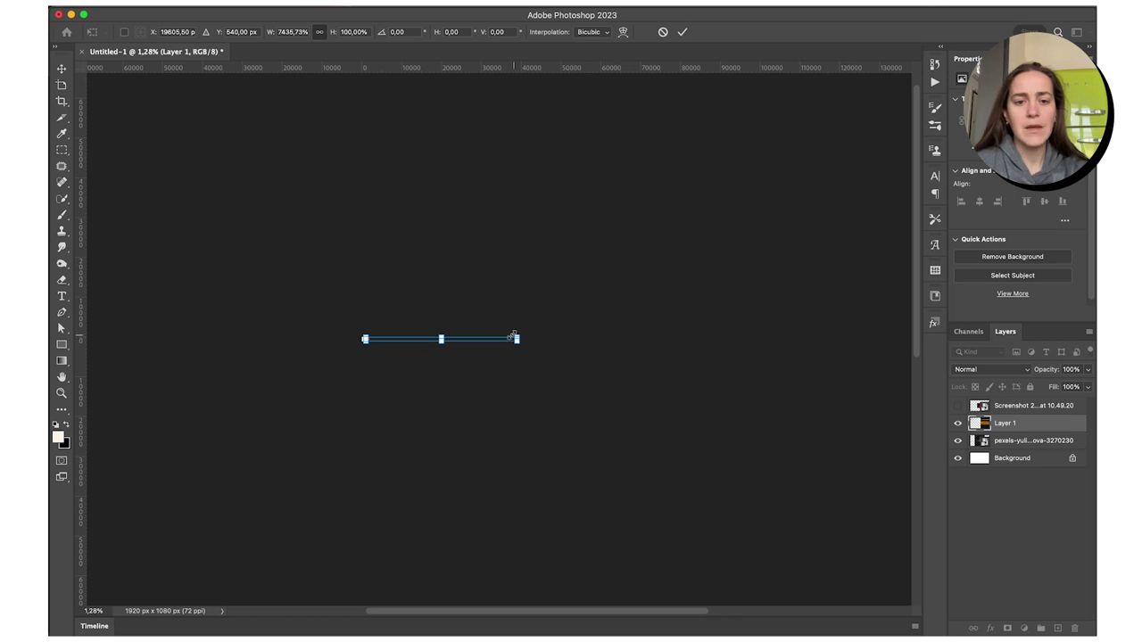
{"action": "left_click_drag", "start_coordinate": [518, 340], "coordinate": [908, 348]}
{"action": "key", "text": "Escape"}
{"action": "scroll", "coordinate": [355, 338], "scroll_direction": "up", "scroll_amount": 3}
{"action": "scroll", "coordinate": [355, 337], "scroll_direction": "up", "scroll_amount": 2}
Set Layer 1's blend mode to Lighten so the woman shows through the orange streaks.
{"action": "right_click", "coordinate": [348, 330]}
{"action": "left_click", "coordinate": [395, 255]}
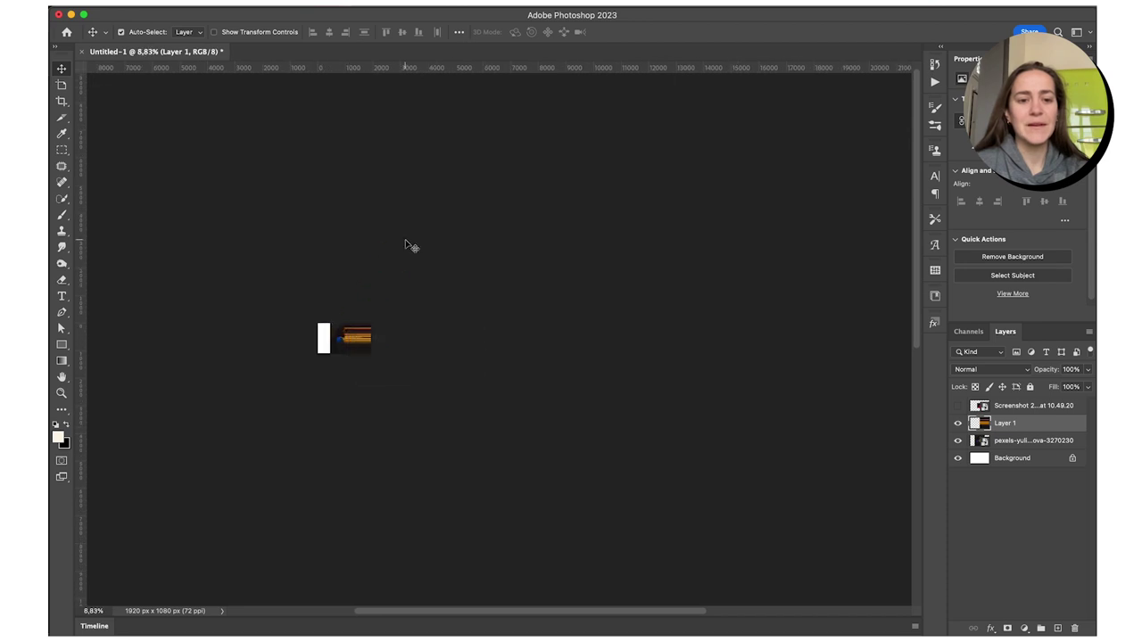
{"action": "scroll", "coordinate": [348, 320], "scroll_direction": "up", "scroll_amount": 5}
{"action": "scroll", "coordinate": [348, 319], "scroll_direction": "left", "scroll_amount": 2}
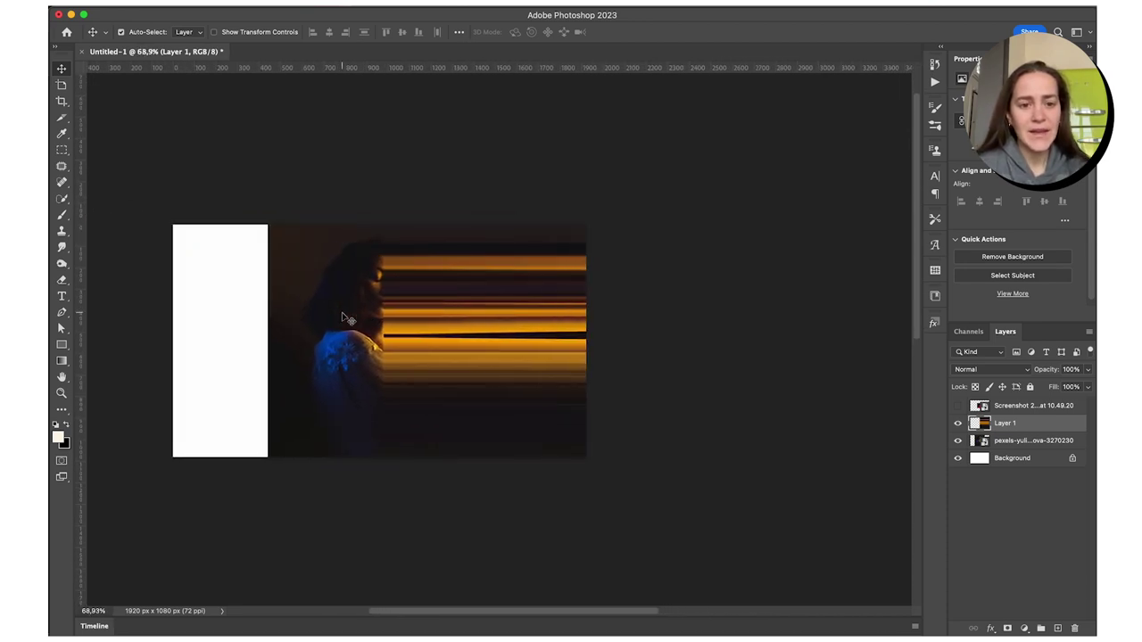
{"action": "left_click", "coordinate": [434, 329]}
{"action": "left_click", "coordinate": [981, 370]}
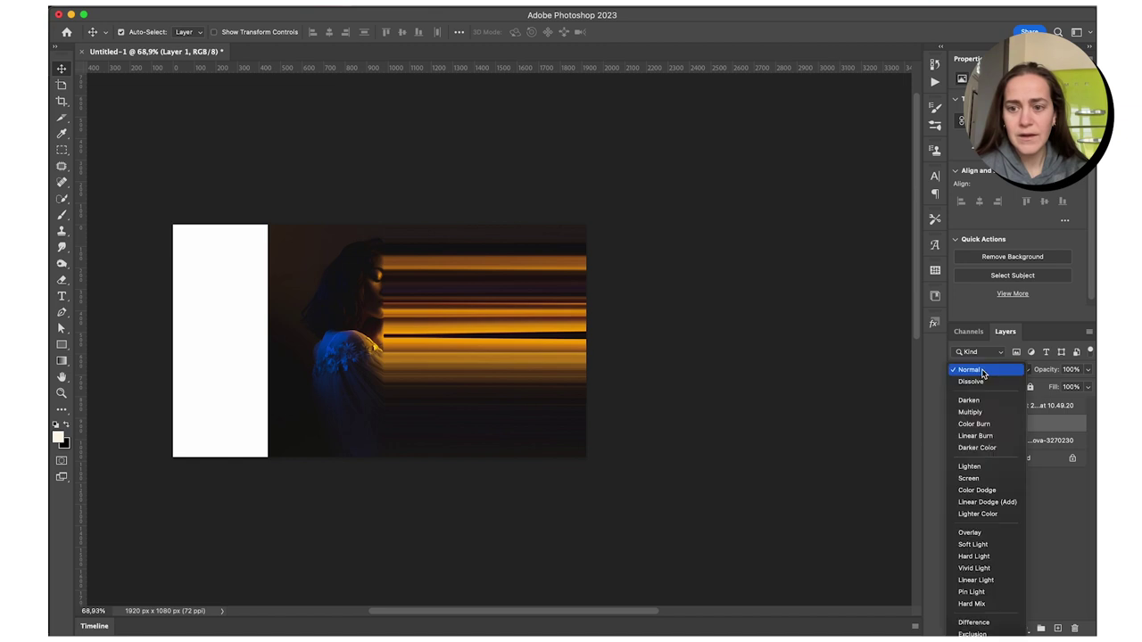
{"action": "key", "text": "Down"}
{"action": "key", "text": "Down"}
{"action": "key", "text": "Down"}
{"action": "key", "text": "Down"}
{"action": "key", "text": "Down"}
{"action": "key", "text": "Down"}
{"action": "key", "text": "Down"}
{"action": "key", "text": "Down"}
{"action": "key", "text": "Up"}
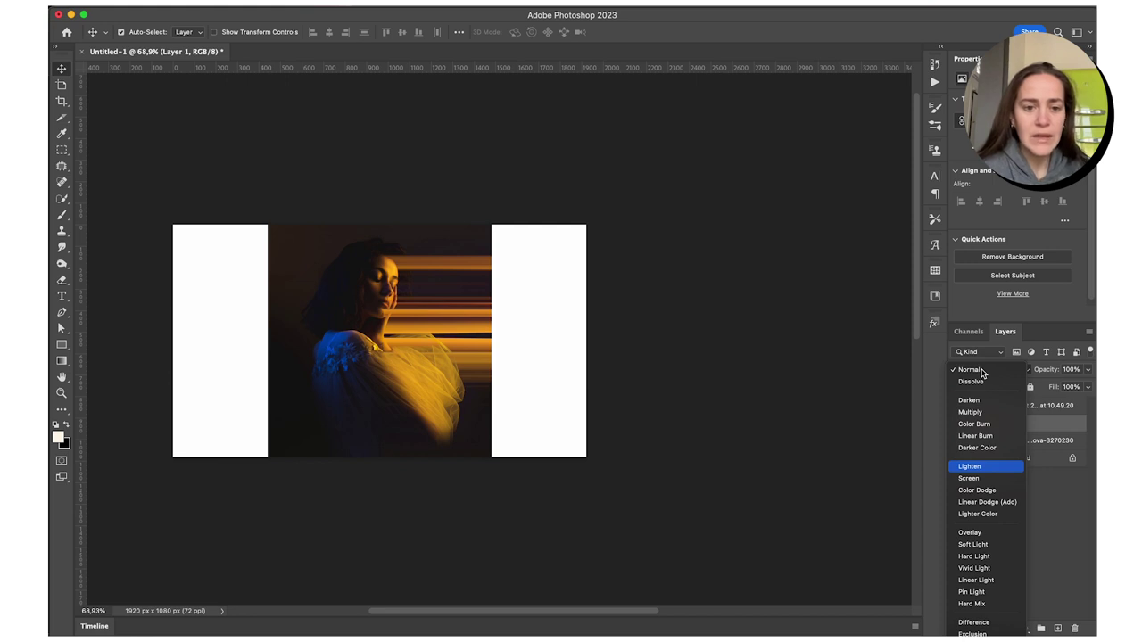
{"action": "key", "text": "Return"}
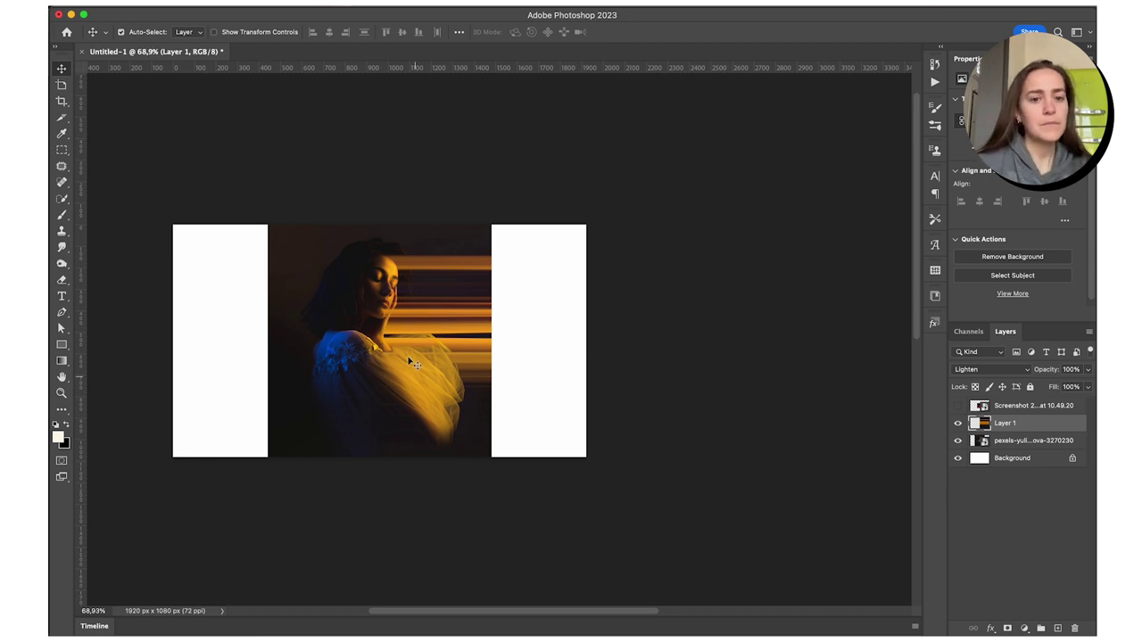
Rasterize the photo layer and marquee-select both white side strips.
{"action": "left_click", "coordinate": [1017, 441]}
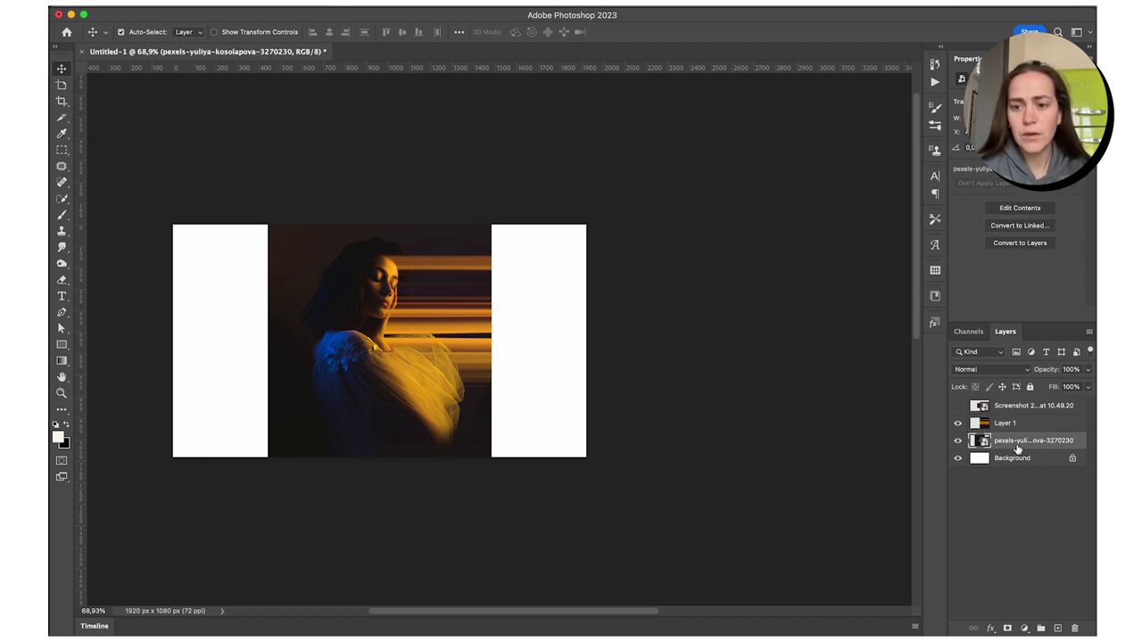
{"action": "key", "text": "b"}
{"action": "left_click", "coordinate": [359, 419]}
{"action": "key", "text": "Return"}
{"action": "key", "text": "m"}
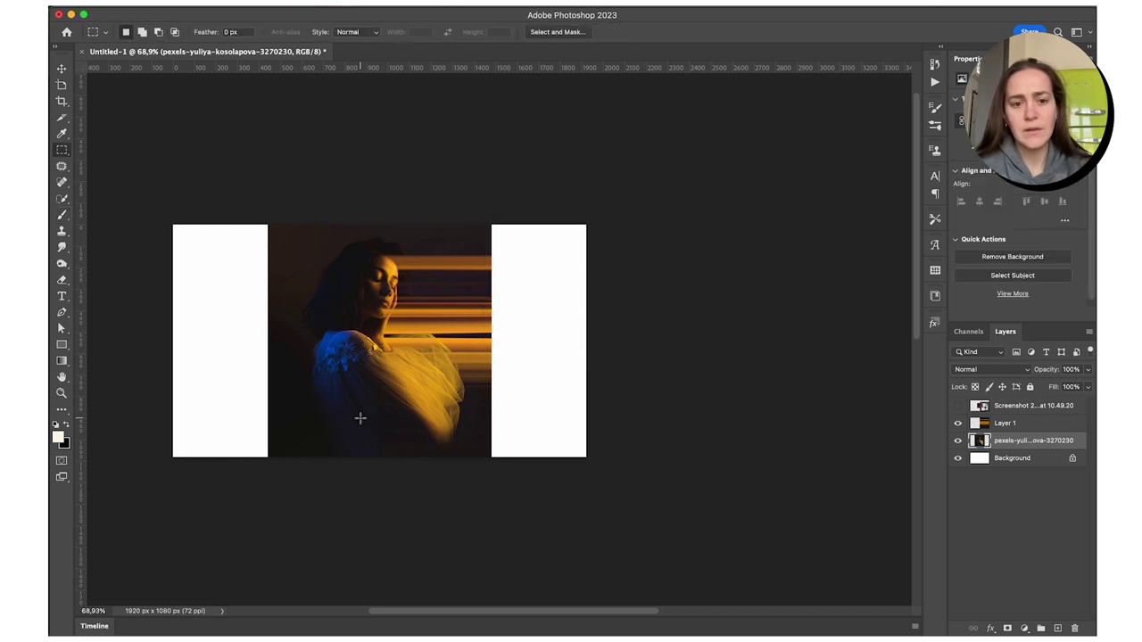
{"action": "left_click_drag", "start_coordinate": [619, 211], "coordinate": [489, 536]}
{"action": "key", "text": "shift"}
{"action": "left_click_drag", "start_coordinate": [153, 216], "coordinate": [268, 490]}
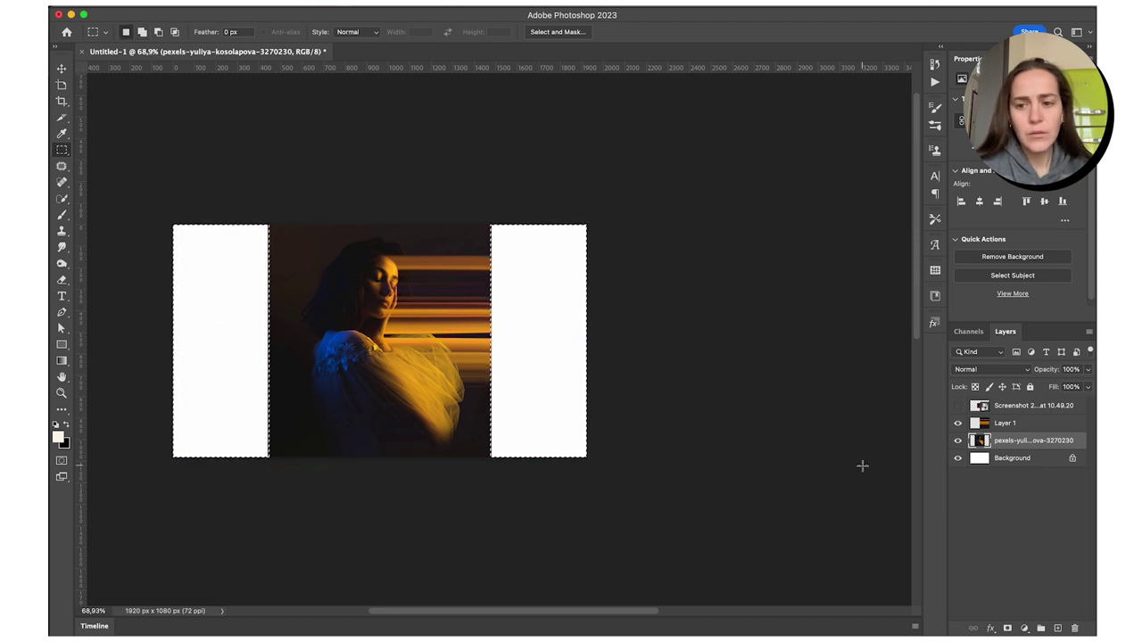
Hide Layer 1 and Content-Aware Fill both strips with dark background.
{"action": "left_click", "coordinate": [958, 423]}
{"action": "right_click", "coordinate": [539, 301]}
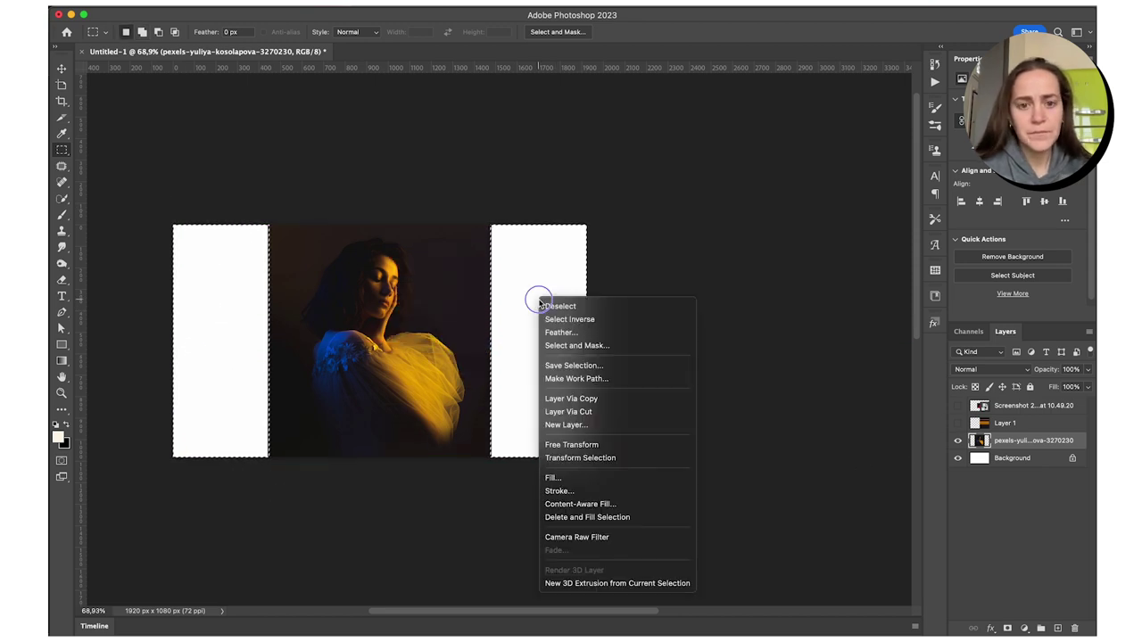
{"action": "left_click", "coordinate": [556, 509]}
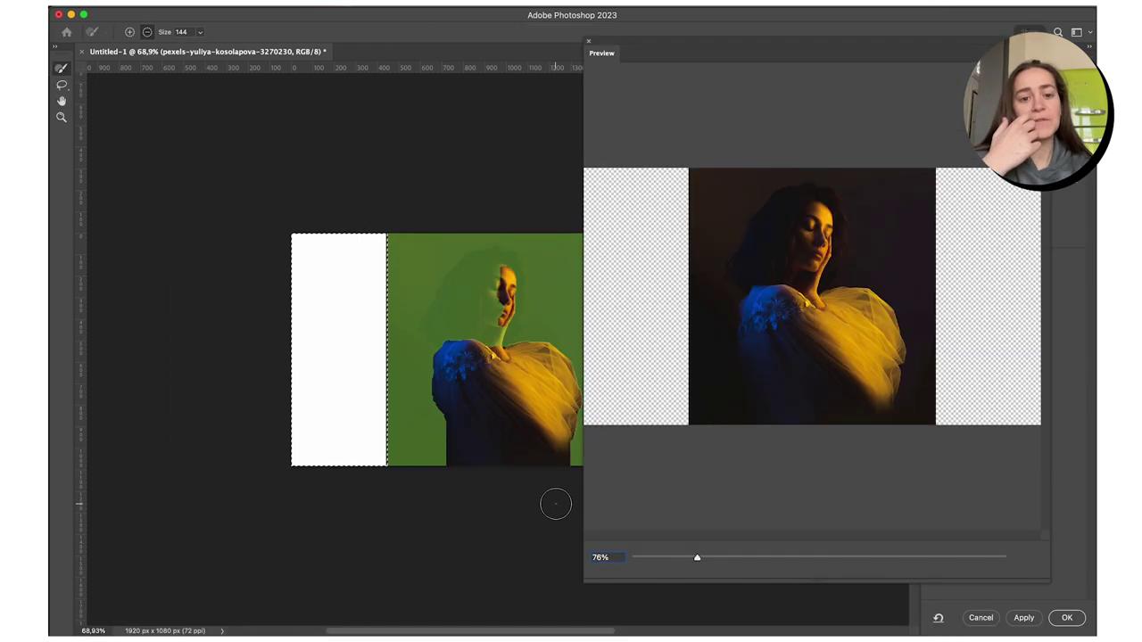
{"action": "scroll", "coordinate": [450, 384], "scroll_direction": "right", "scroll_amount": 3}
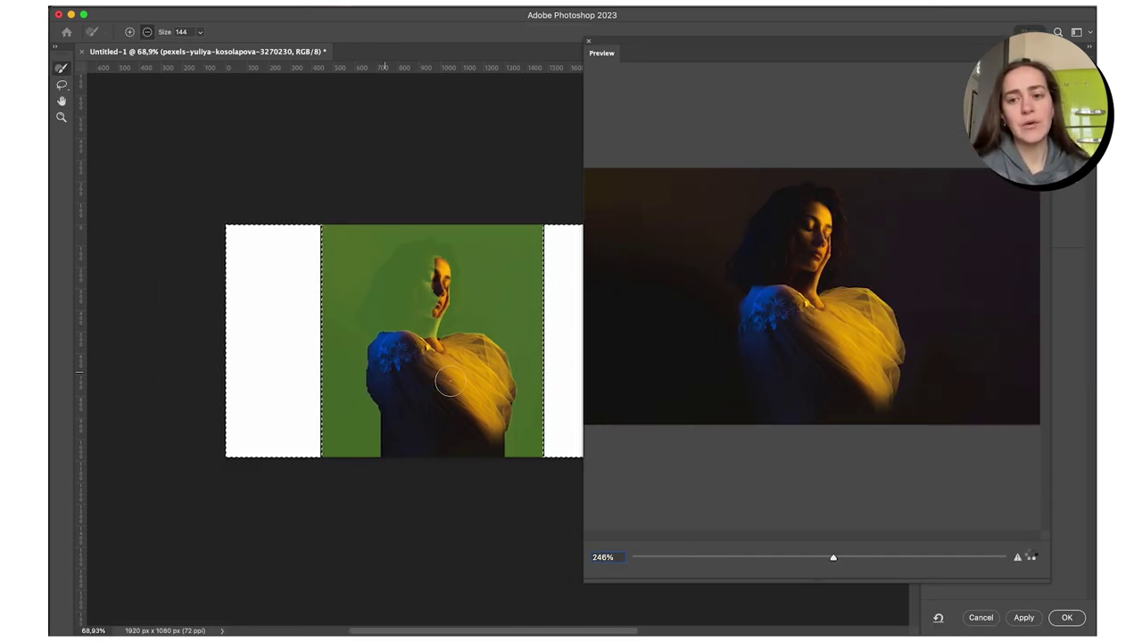
{"action": "key", "text": "Return"}
Deselect, then show Layer 1 and the red-and-cyan glitch screenshot layer.
{"action": "key", "text": "ctrl+d"}
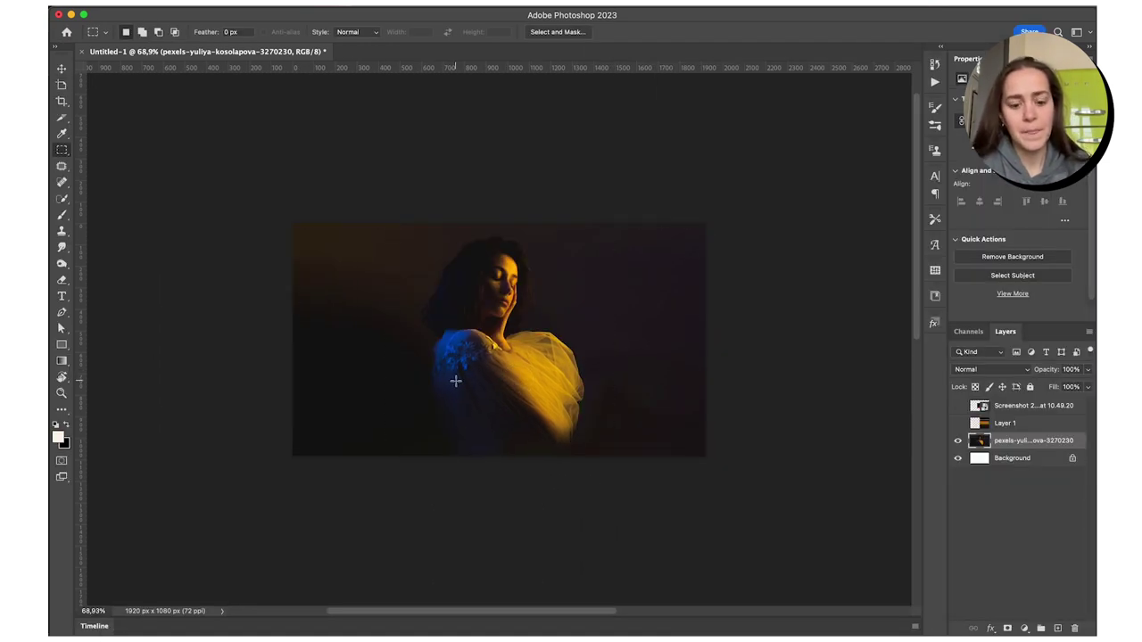
{"action": "key", "text": "v"}
{"action": "left_click", "coordinate": [957, 424]}
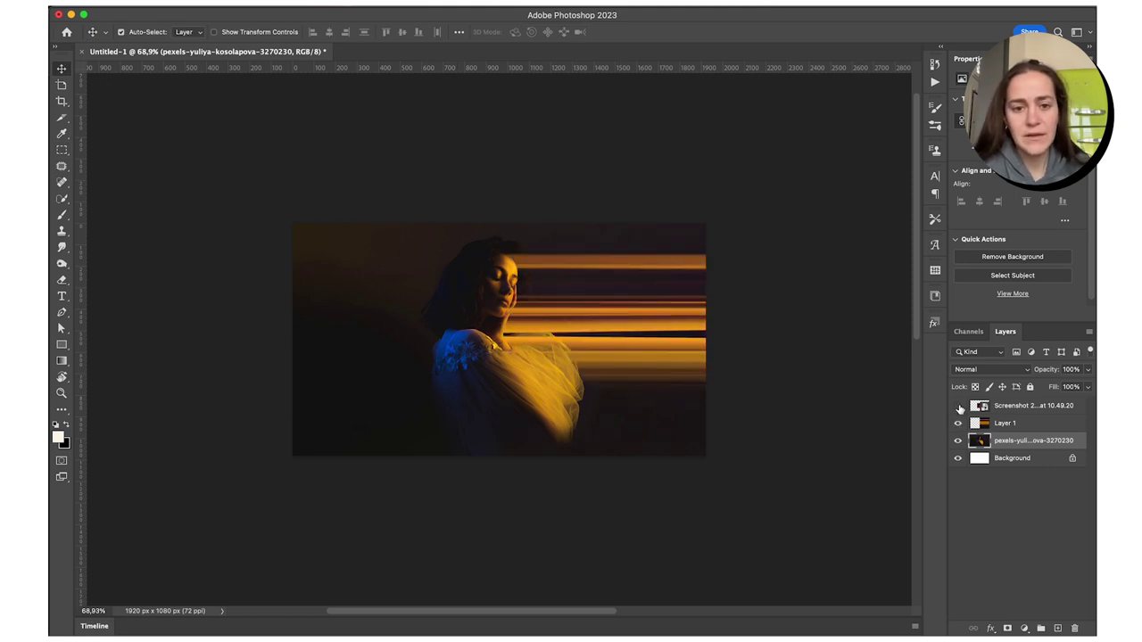
{"action": "left_click", "coordinate": [959, 406]}
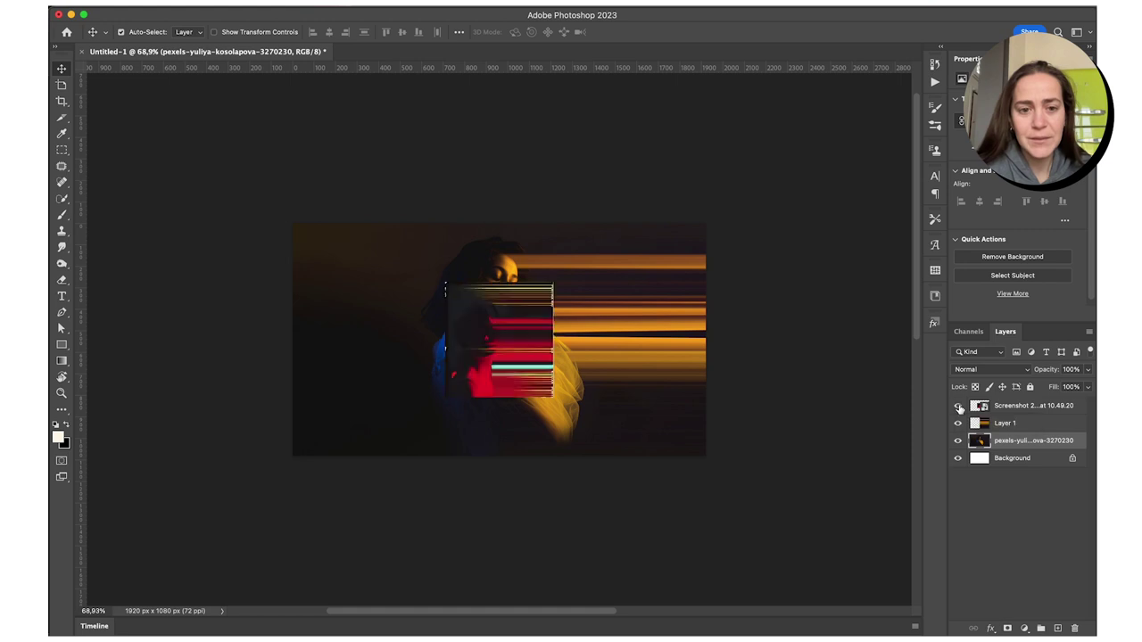
{"action": "scroll", "coordinate": [517, 323], "scroll_direction": "up", "scroll_amount": 5}
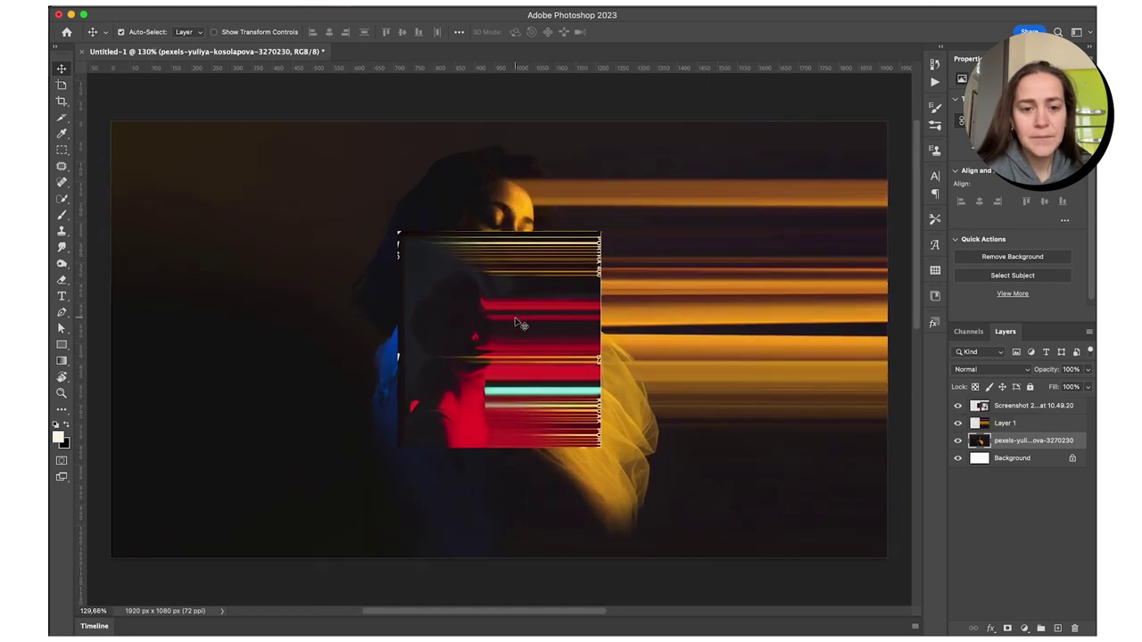
{"action": "scroll", "coordinate": [517, 323], "scroll_direction": "down", "scroll_amount": 1}
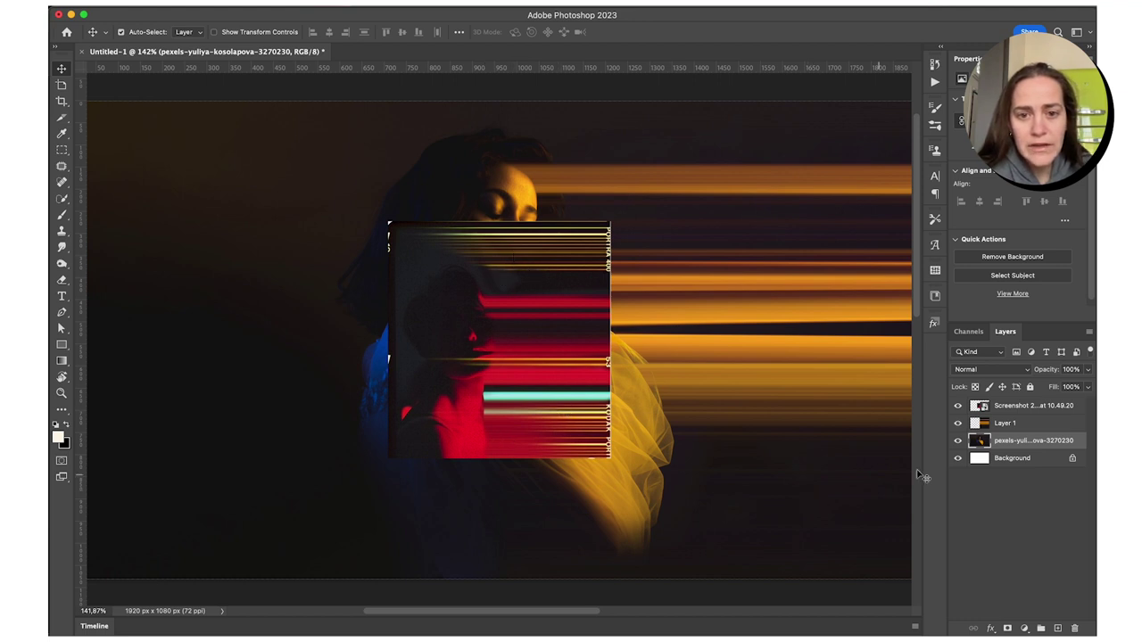
Hide the glitch screenshot and copy the portrait's left part onto a new Layer 2.
{"action": "left_click", "coordinate": [957, 405]}
{"action": "key", "text": "super+0"}
{"action": "key", "text": "m"}
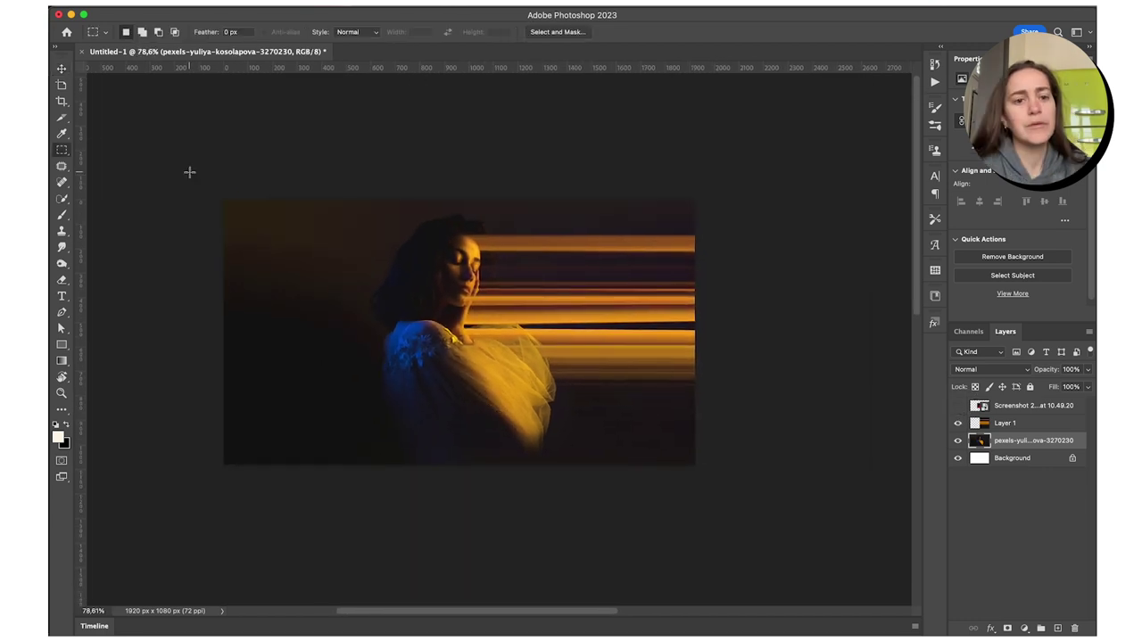
{"action": "left_click_drag", "start_coordinate": [224, 200], "coordinate": [414, 501]}
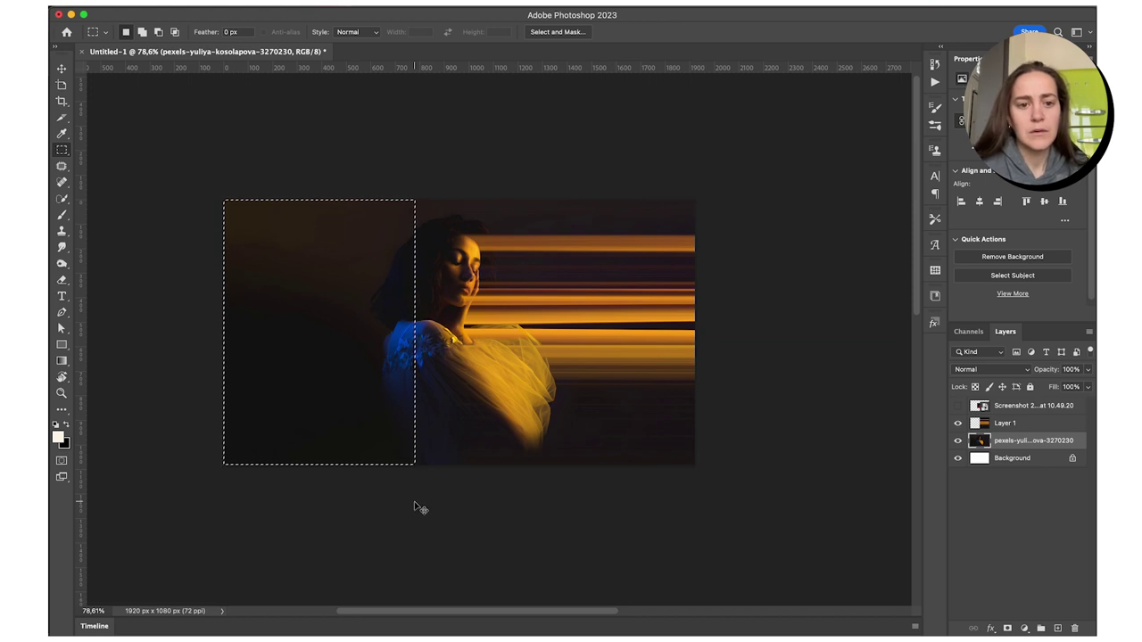
{"action": "key", "text": "super+j"}
Stretch Layer 2 far to the left into long horizontal blue streaks.
{"action": "scroll", "coordinate": [423, 390], "scroll_direction": "down", "scroll_amount": 6}
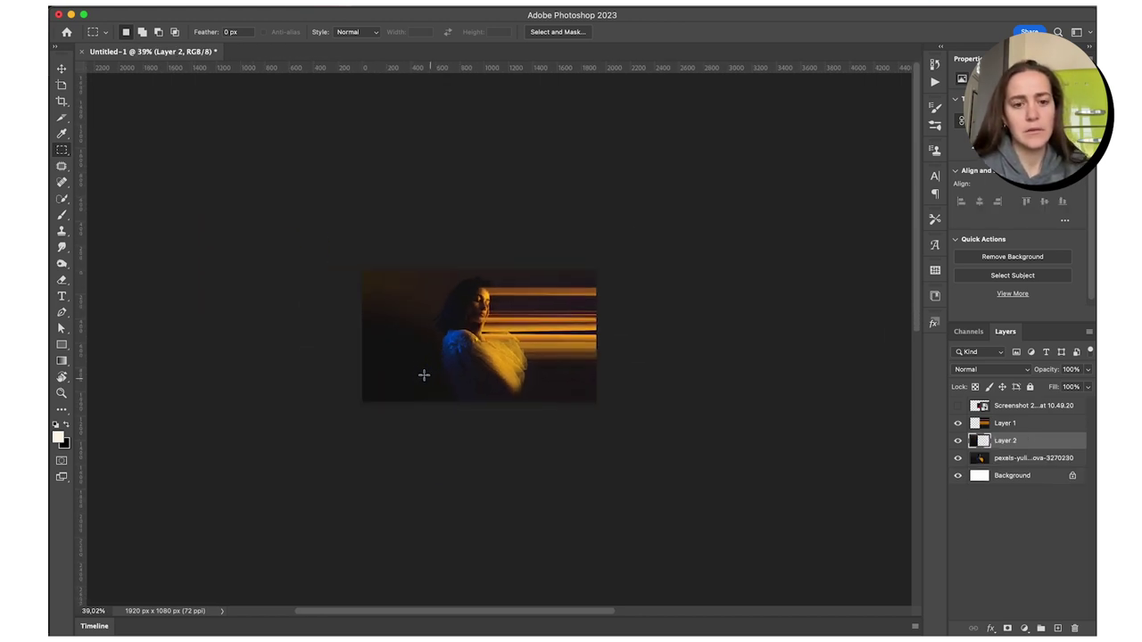
{"action": "key", "text": "super+t"}
{"action": "scroll", "coordinate": [423, 379], "scroll_direction": "down", "scroll_amount": 6}
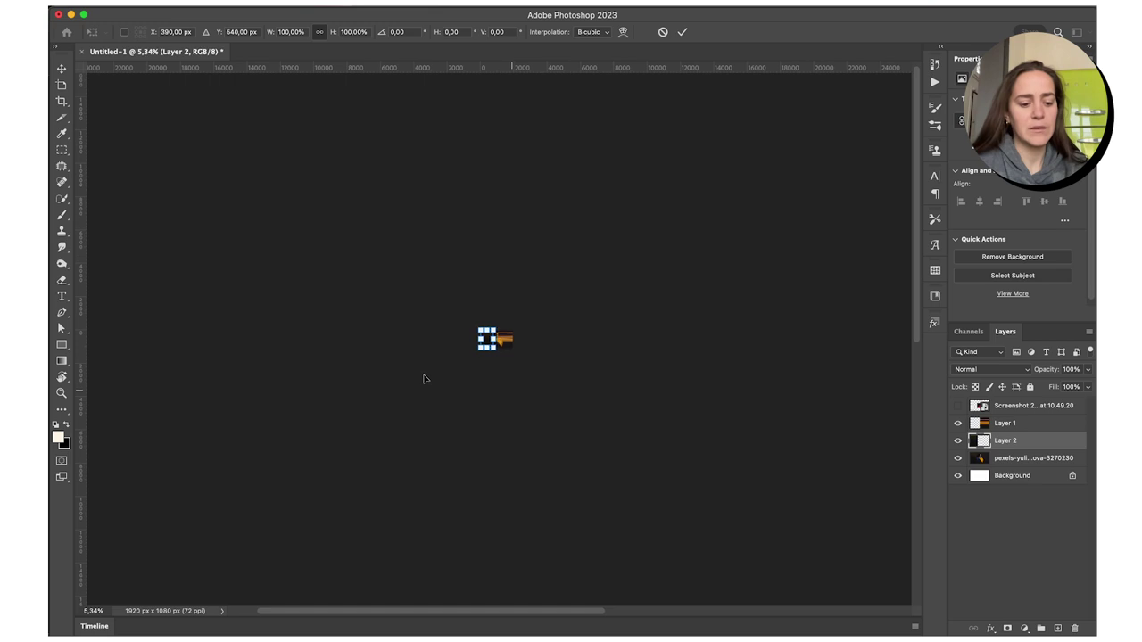
{"action": "left_click_drag", "start_coordinate": [481, 346], "coordinate": [158, 375]}
{"action": "scroll", "coordinate": [158, 375], "scroll_direction": "down", "scroll_amount": 3}
{"action": "scroll", "coordinate": [158, 375], "scroll_direction": "down", "scroll_amount": 2}
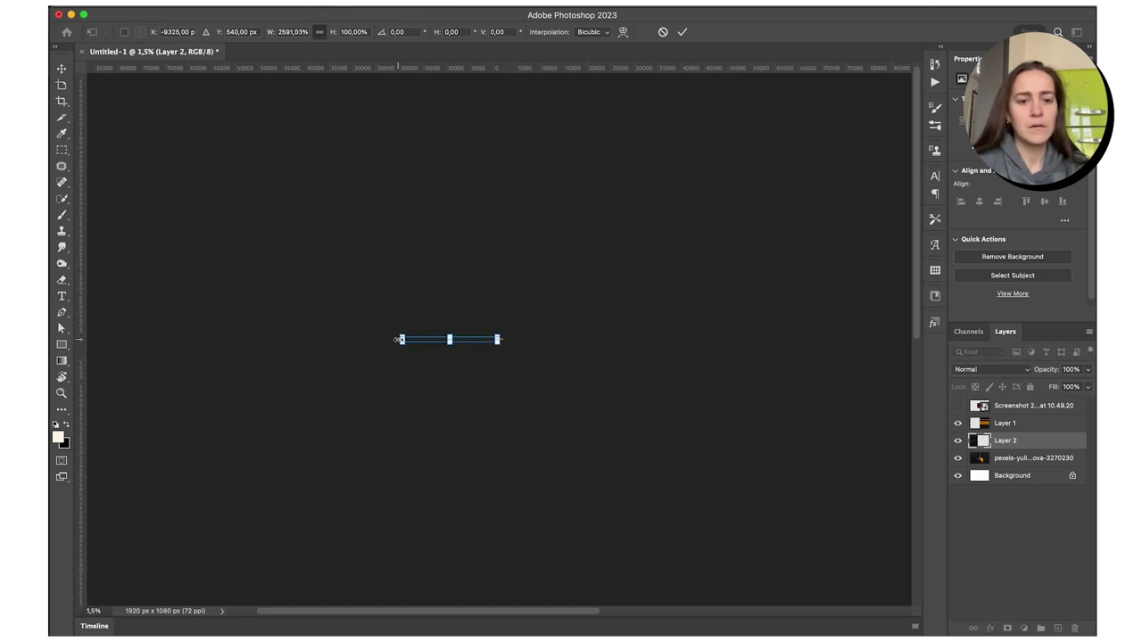
{"action": "left_click_drag", "start_coordinate": [397, 339], "coordinate": [115, 335]}
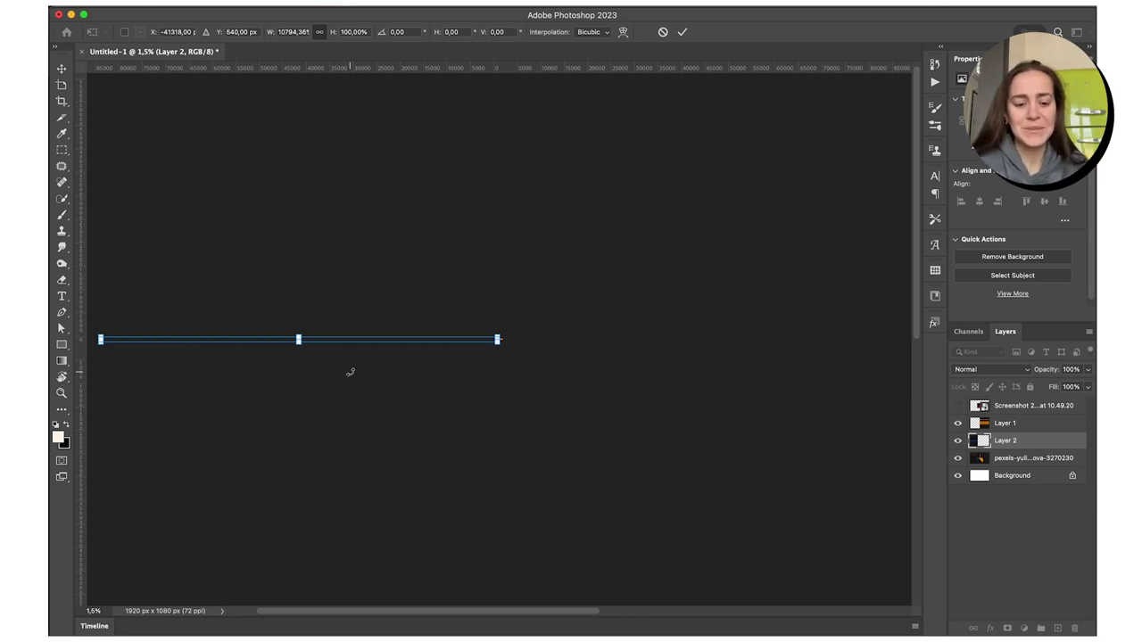
{"action": "key", "text": "Return"}
{"action": "key", "text": "m"}
{"action": "scroll", "coordinate": [523, 312], "scroll_direction": "up", "scroll_amount": 5}
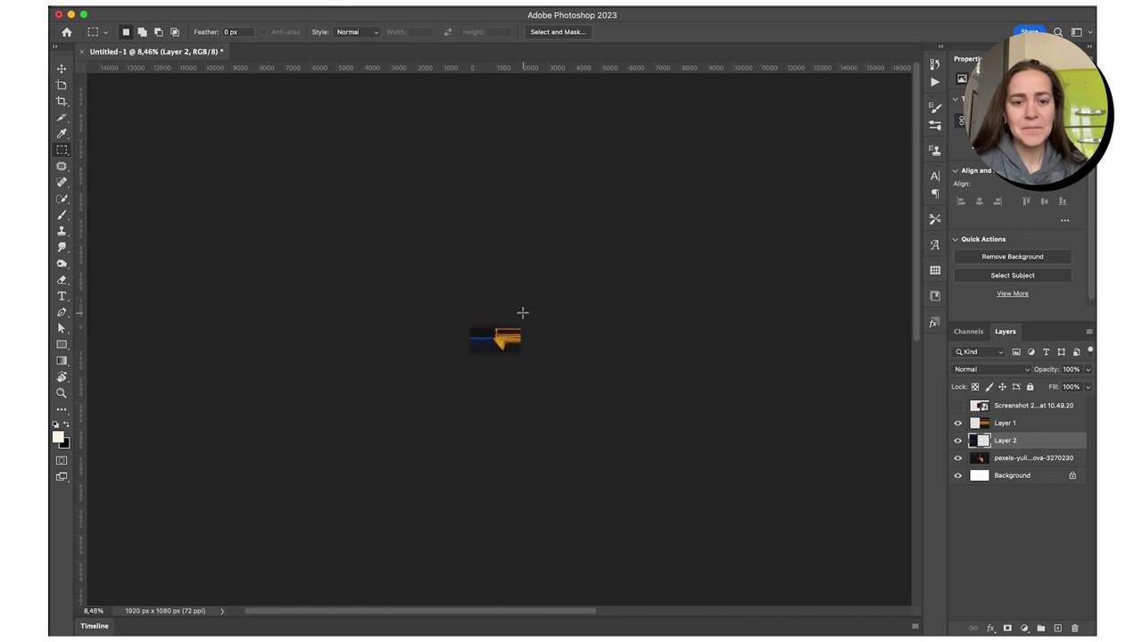
{"action": "scroll", "coordinate": [523, 312], "scroll_direction": "up", "scroll_amount": 6}
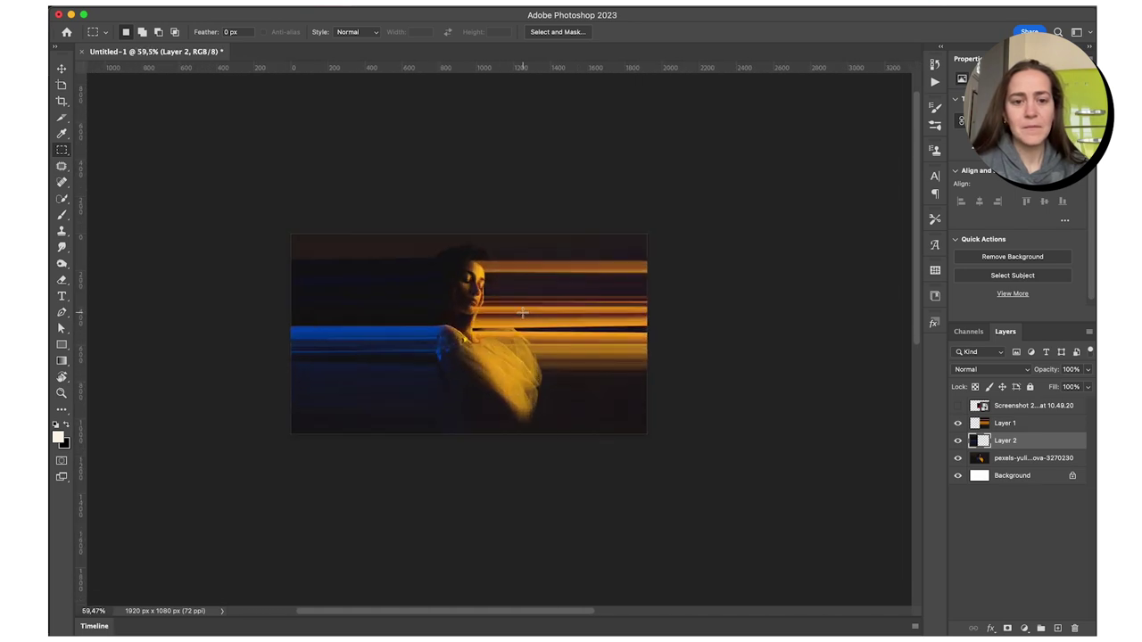
Preview Layer 2's blend modes, from Color Dodge to Lighter Color.
{"action": "key", "text": "v"}
{"action": "left_click", "coordinate": [970, 367]}
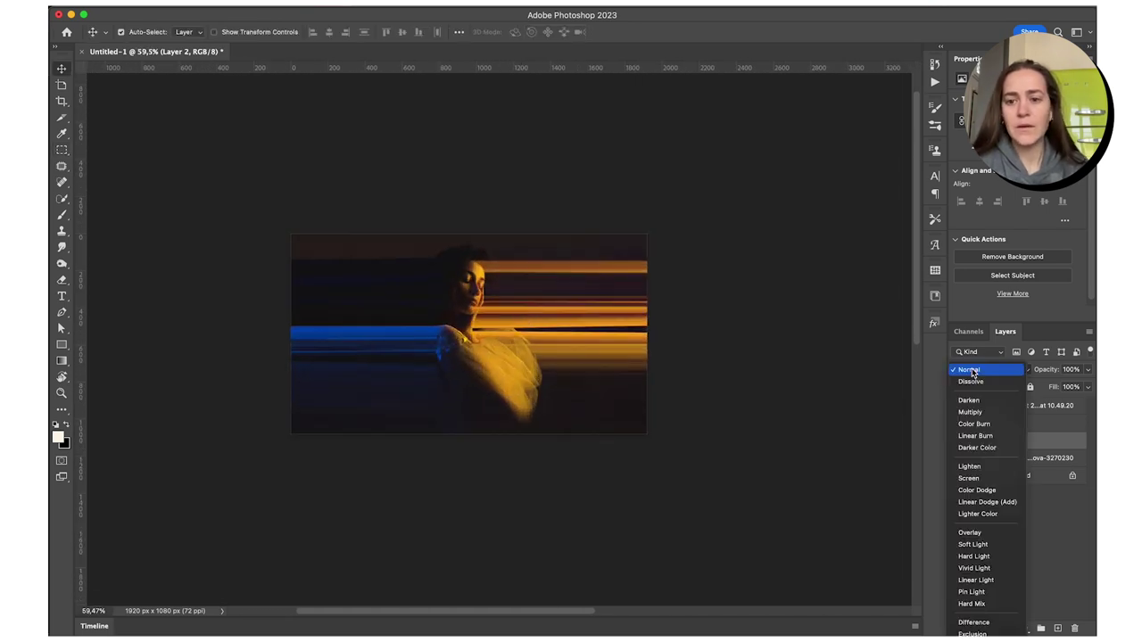
{"action": "key", "text": "Down"}
{"action": "key", "text": "Down"}
{"action": "key", "text": "Down"}
{"action": "key", "text": "Down"}
{"action": "key", "text": "Down"}
{"action": "key", "text": "Down"}
{"action": "key", "text": "Down"}
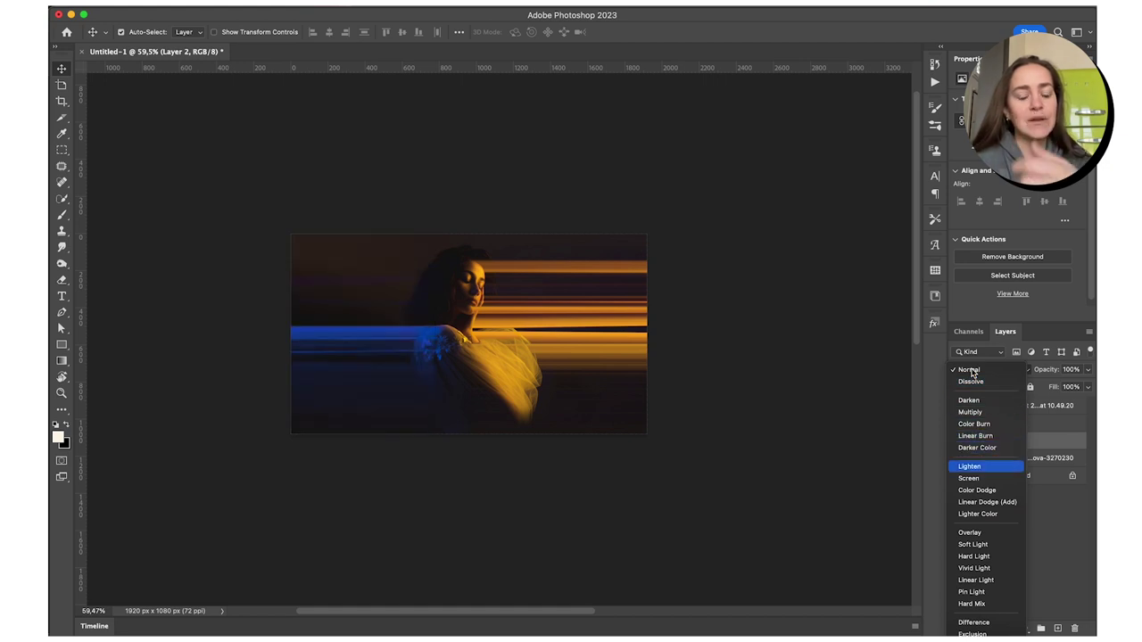
{"action": "key", "text": "Down"}
{"action": "key", "text": "Up"}
{"action": "key", "text": "Up"}
{"action": "key", "text": "Down"}
{"action": "key", "text": "Down"}
{"action": "key", "text": "Down"}
{"action": "key", "text": "Down"}
{"action": "key", "text": "Down"}
{"action": "key", "text": "Down"}
{"action": "key", "text": "Down"}
{"action": "key", "text": "Up"}
{"action": "key", "text": "Up"}
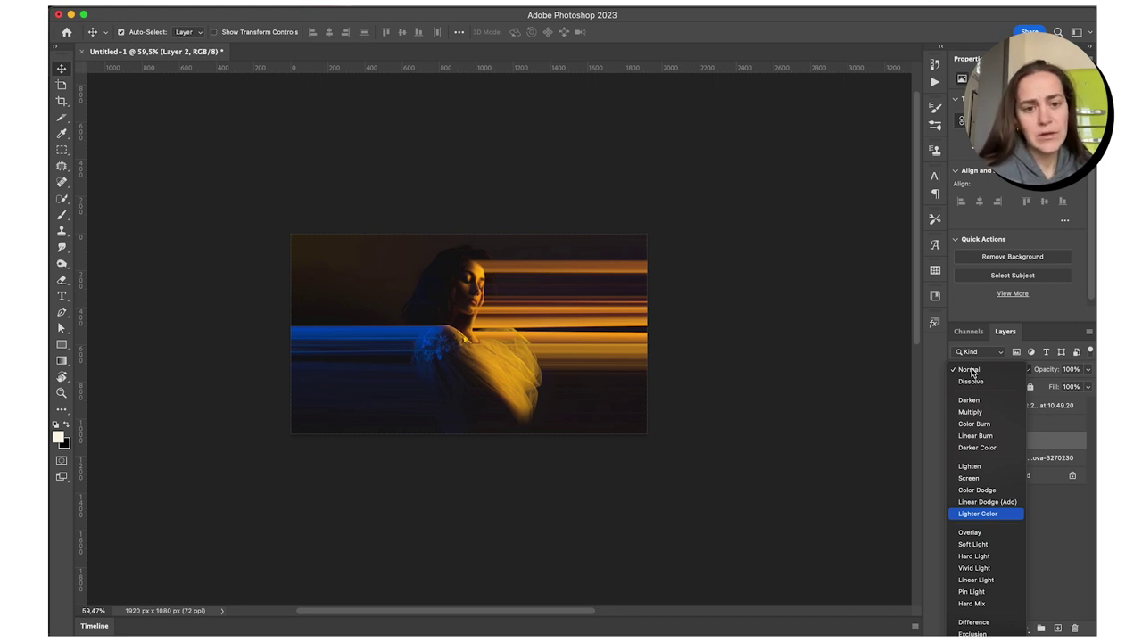
Apply Lighter Color, then group Layer 1, Layer 2 and the portrait into Group 1 with a merged copy.
{"action": "key", "text": "Return"}
{"action": "left_click", "coordinate": [1028, 429]}
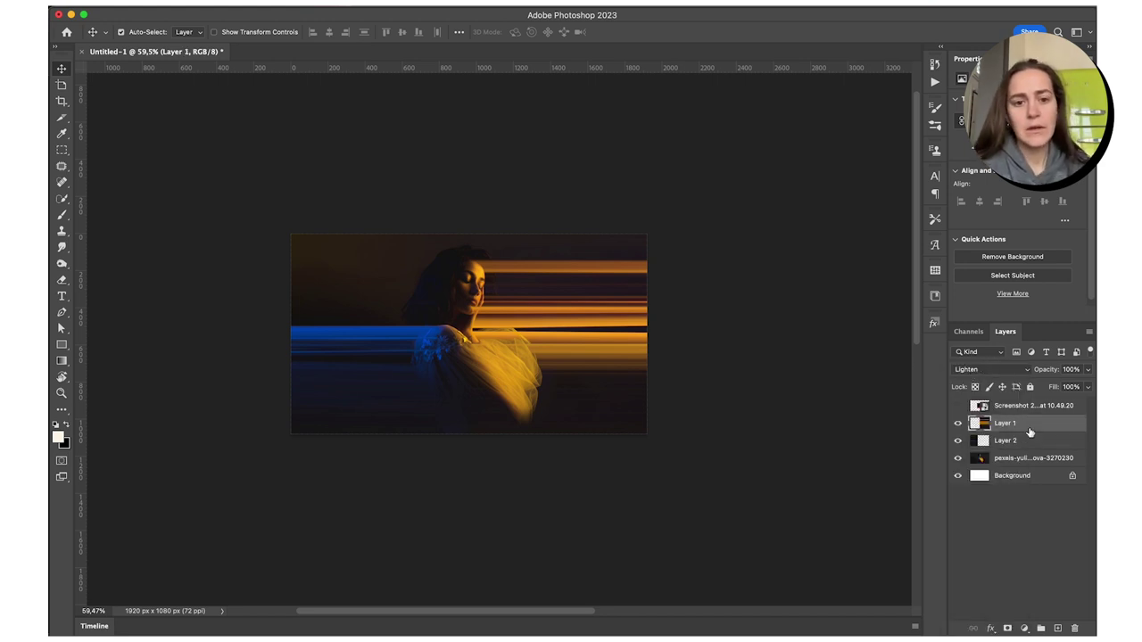
{"action": "left_click", "coordinate": [1015, 461], "text": "shift"}
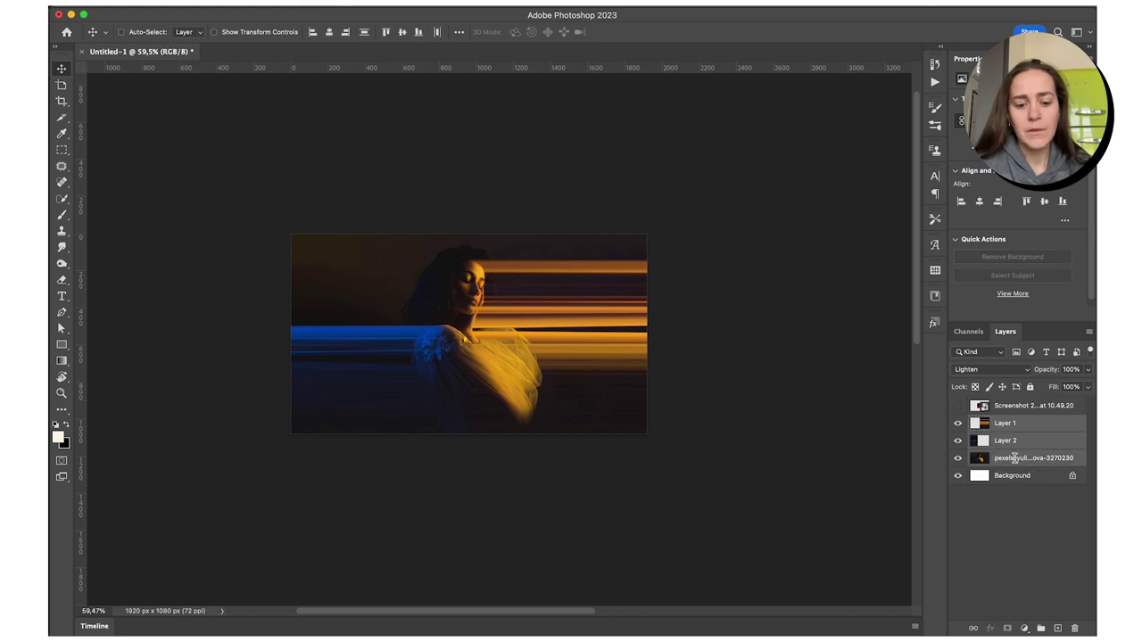
{"action": "key", "text": "super+g"}
{"action": "key", "text": "super+j"}
{"action": "key", "text": "super+e"}
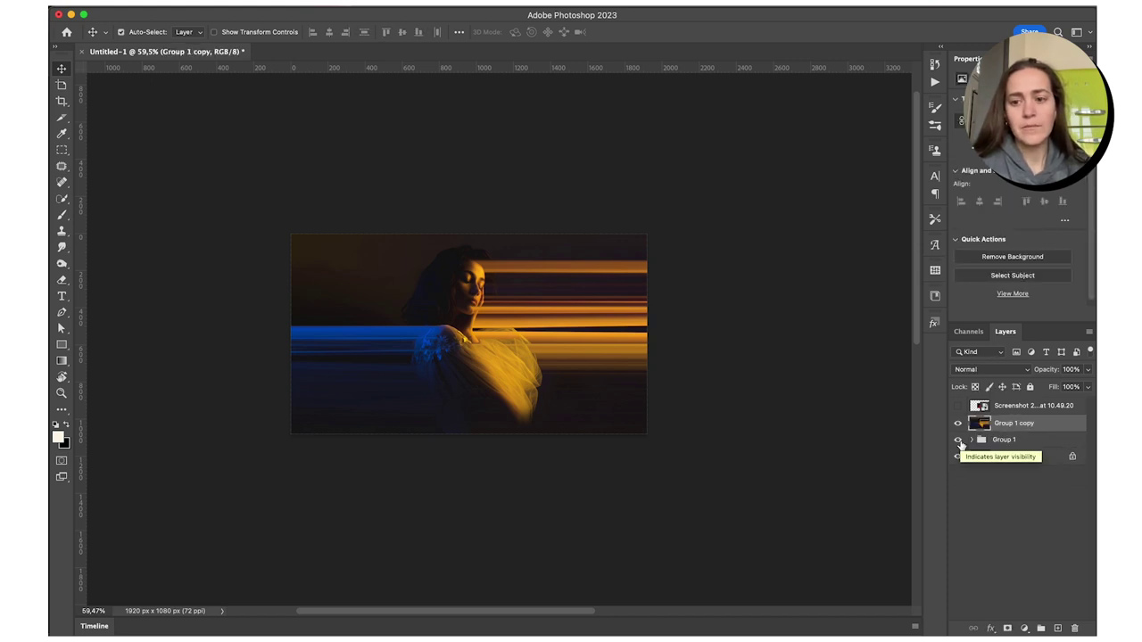
Hide Group 1 and select the merged Group 1 copy layer.
{"action": "left_click", "coordinate": [1016, 440]}
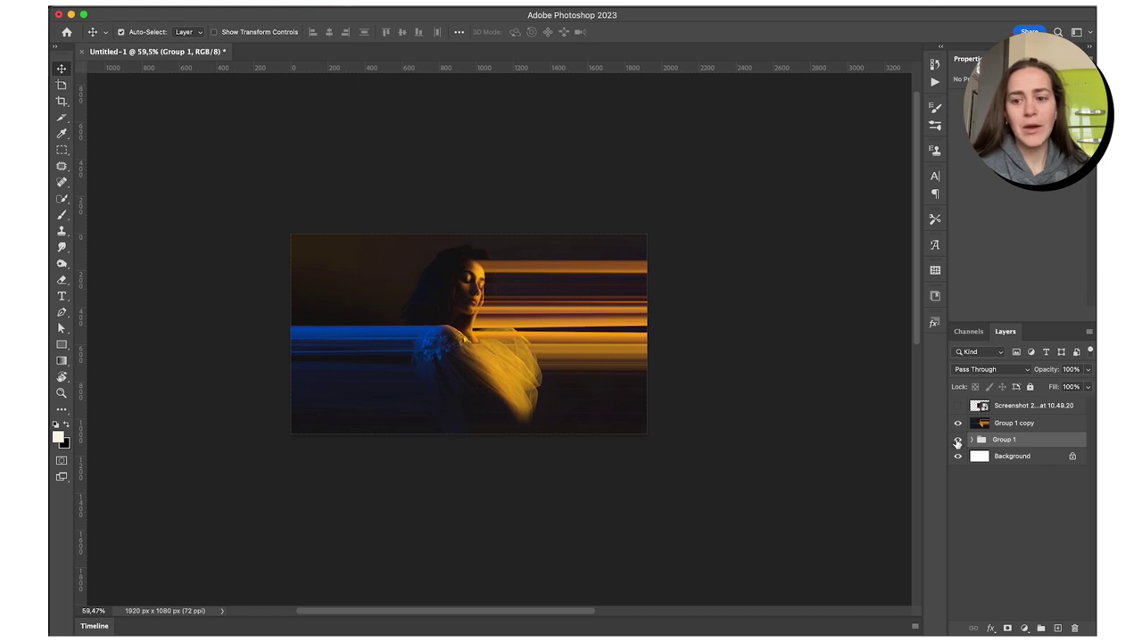
{"action": "left_click", "coordinate": [957, 443]}
{"action": "left_click", "coordinate": [1025, 426]}
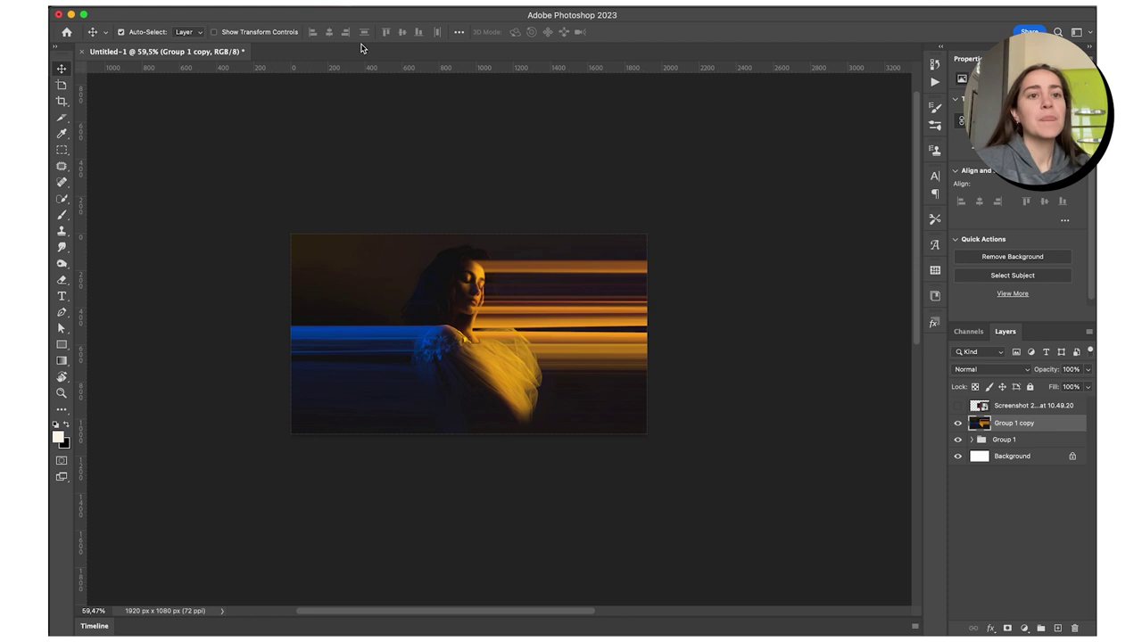
Apply a Gaussian Blur with radius 2.5 to Group 1 copy.
{"action": "left_click", "coordinate": [352, 2]}
{"action": "mouse_move", "coordinate": [365, 173]}
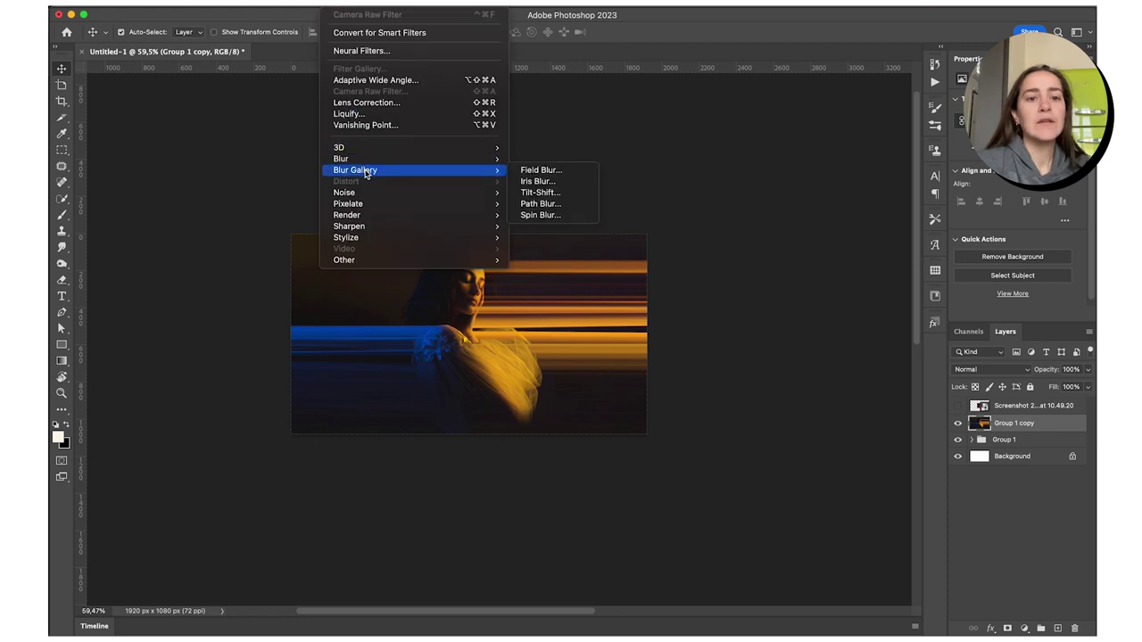
{"action": "left_click", "coordinate": [546, 203]}
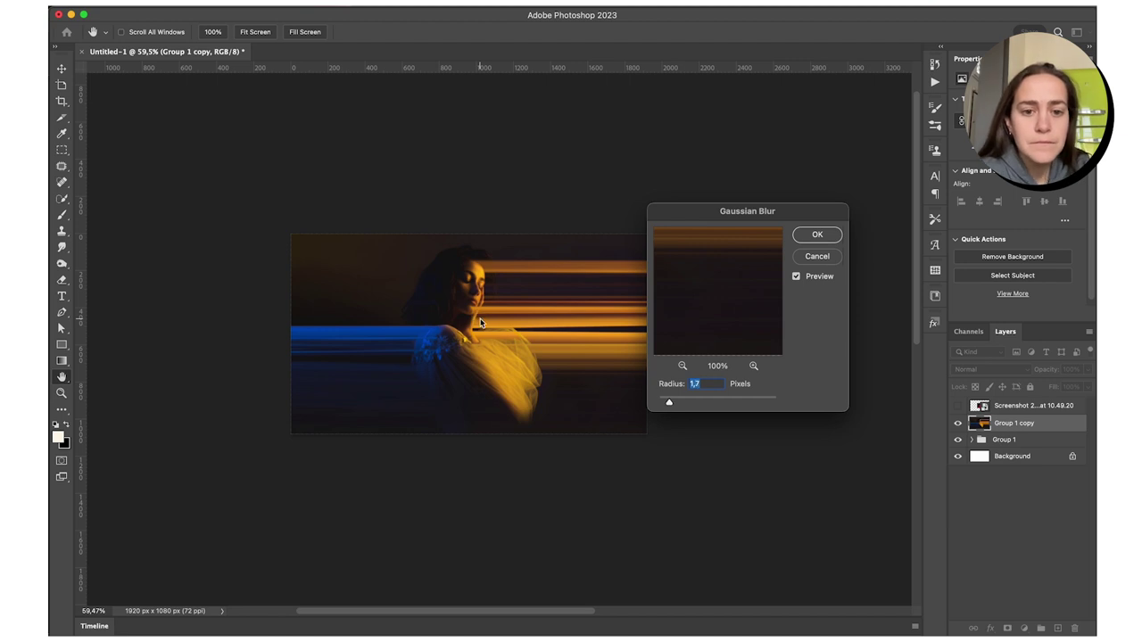
{"action": "key", "text": "Up"}
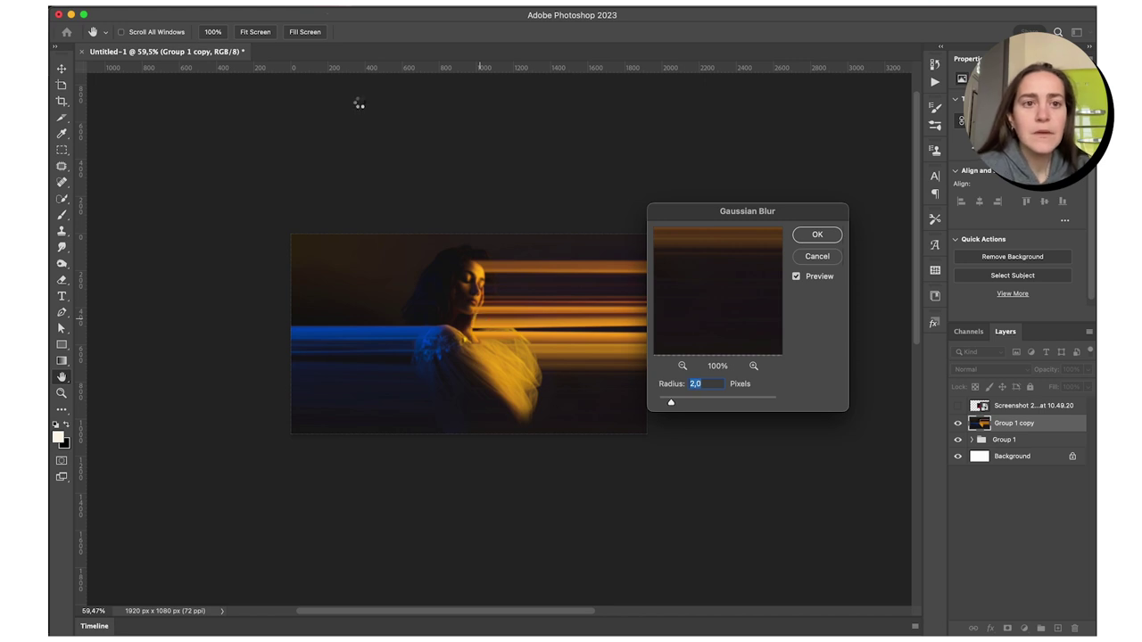
{"action": "key", "text": "Return"}
Apply a Motion Blur at 0° angle with 104-pixel distance.
{"action": "left_click", "coordinate": [346, 4]}
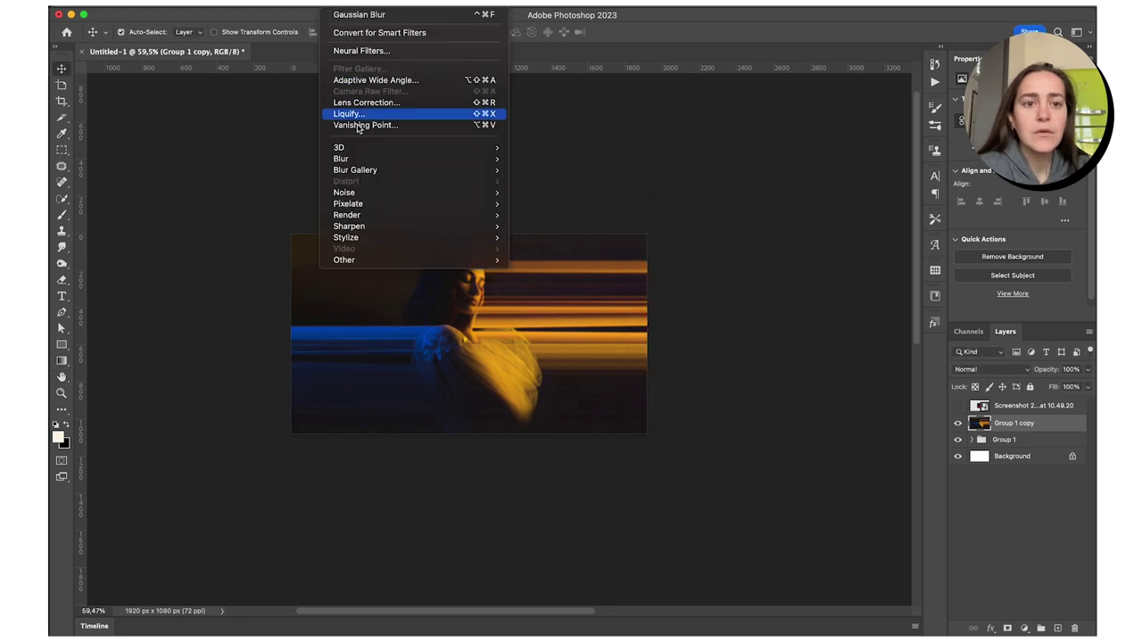
{"action": "mouse_move", "coordinate": [377, 161]}
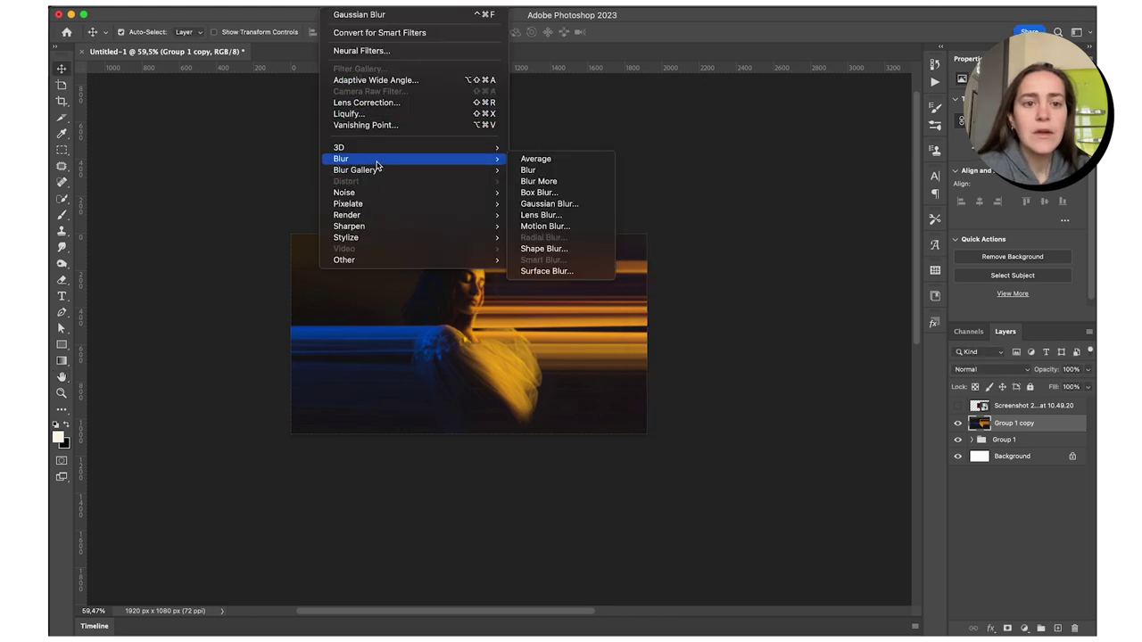
{"action": "left_click", "coordinate": [544, 226]}
{"action": "left_click_drag", "start_coordinate": [730, 253], "coordinate": [740, 251]}
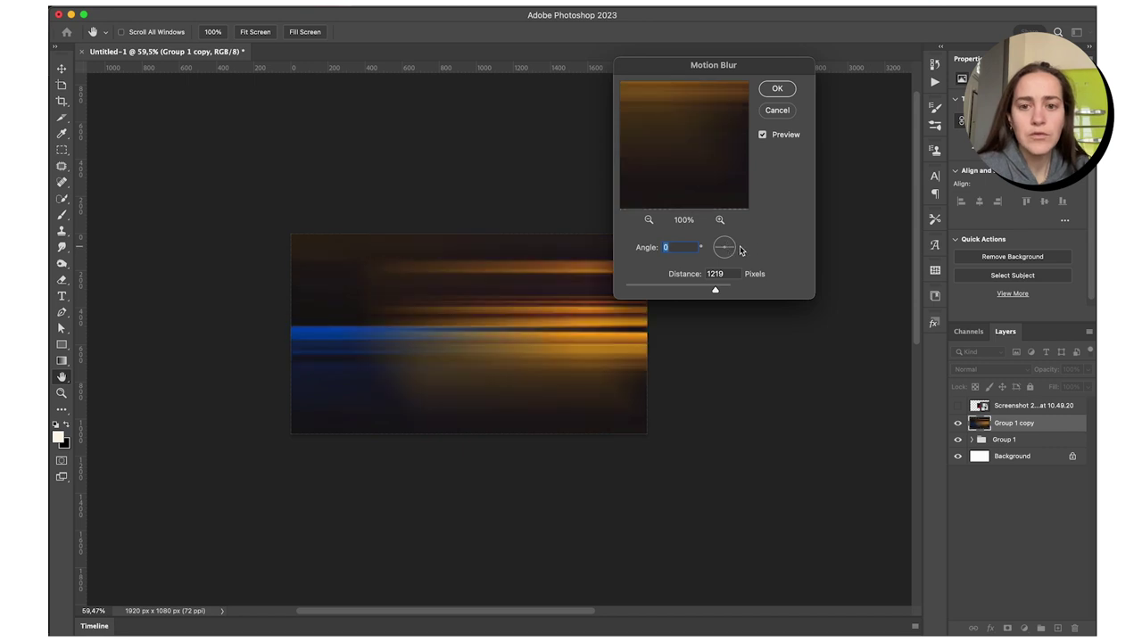
{"action": "left_click", "coordinate": [688, 291]}
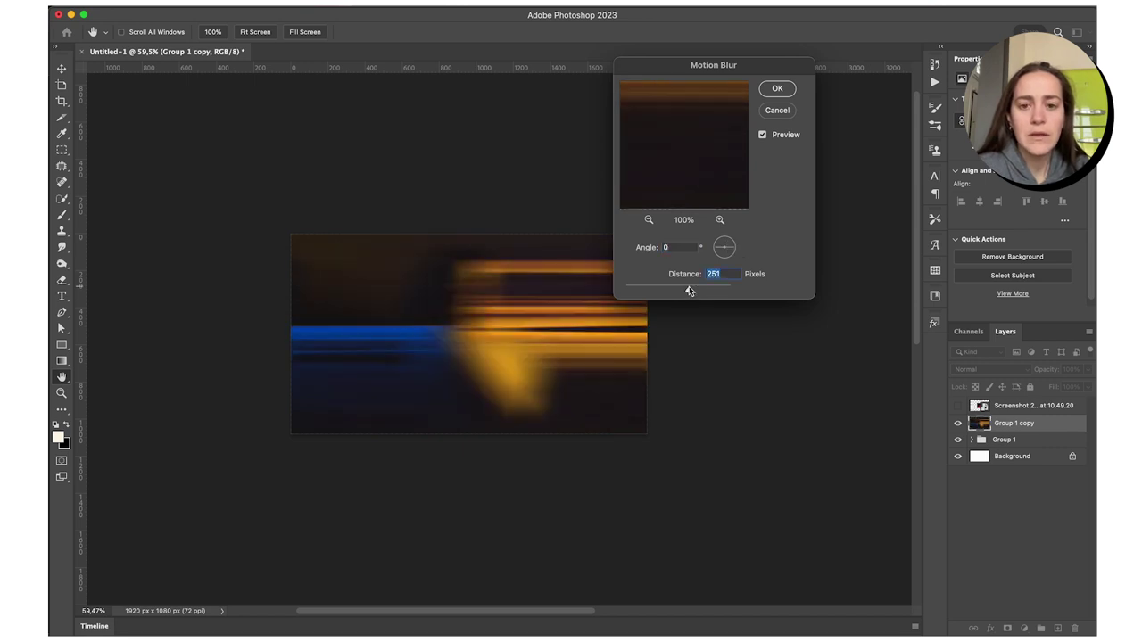
{"action": "left_click_drag", "start_coordinate": [683, 292], "coordinate": [667, 290]}
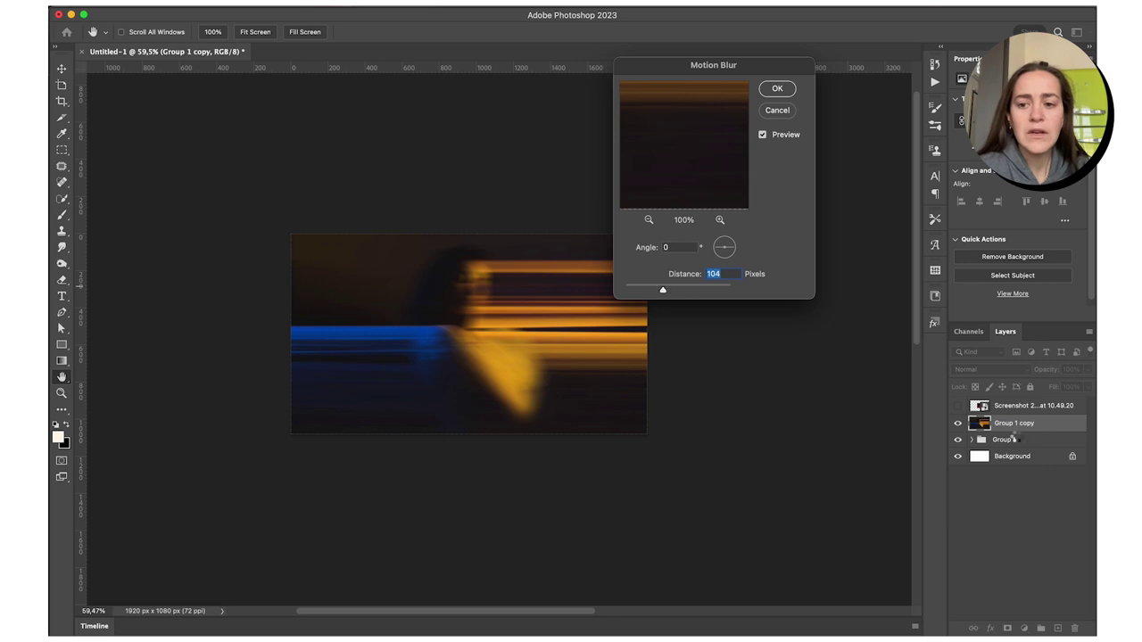
{"action": "key", "text": "Return"}
Duplicate Group 1 and merge the duplicate into a single sharp portrait layer.
{"action": "key", "text": "super+plus"}
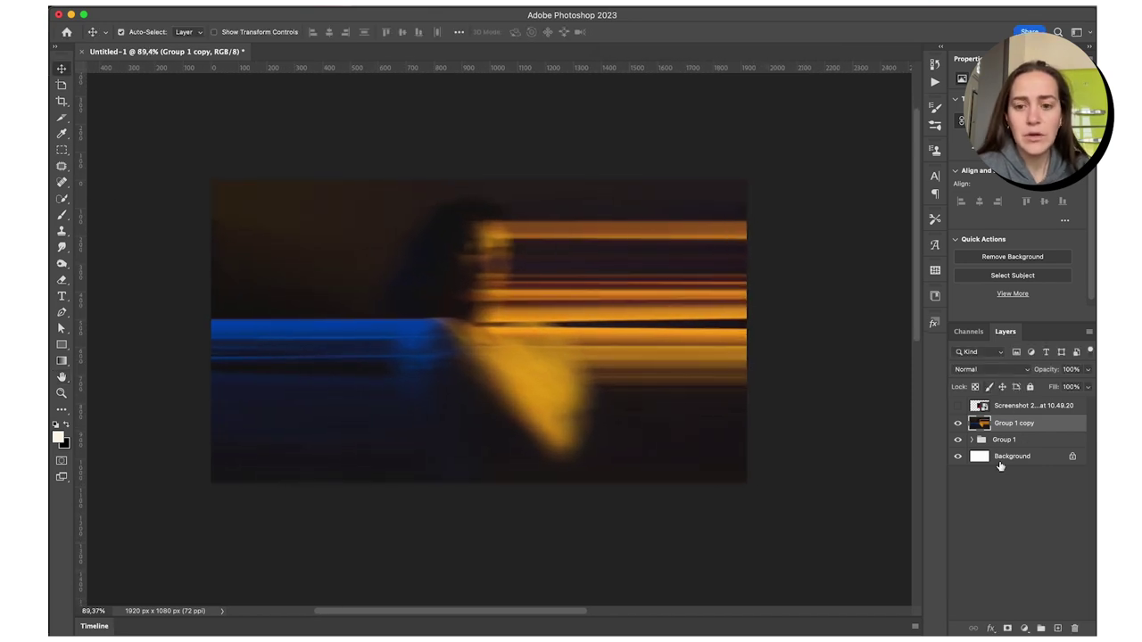
{"action": "left_click", "coordinate": [1025, 445]}
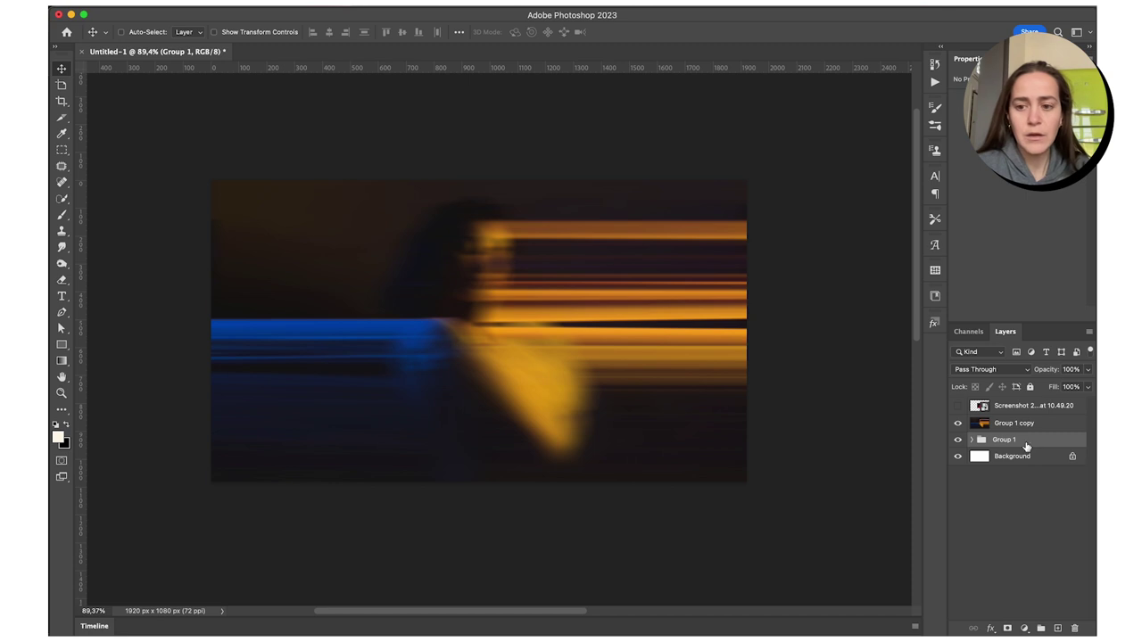
{"action": "key", "text": "ctrl+j"}
{"action": "key", "text": "ctrl+e"}
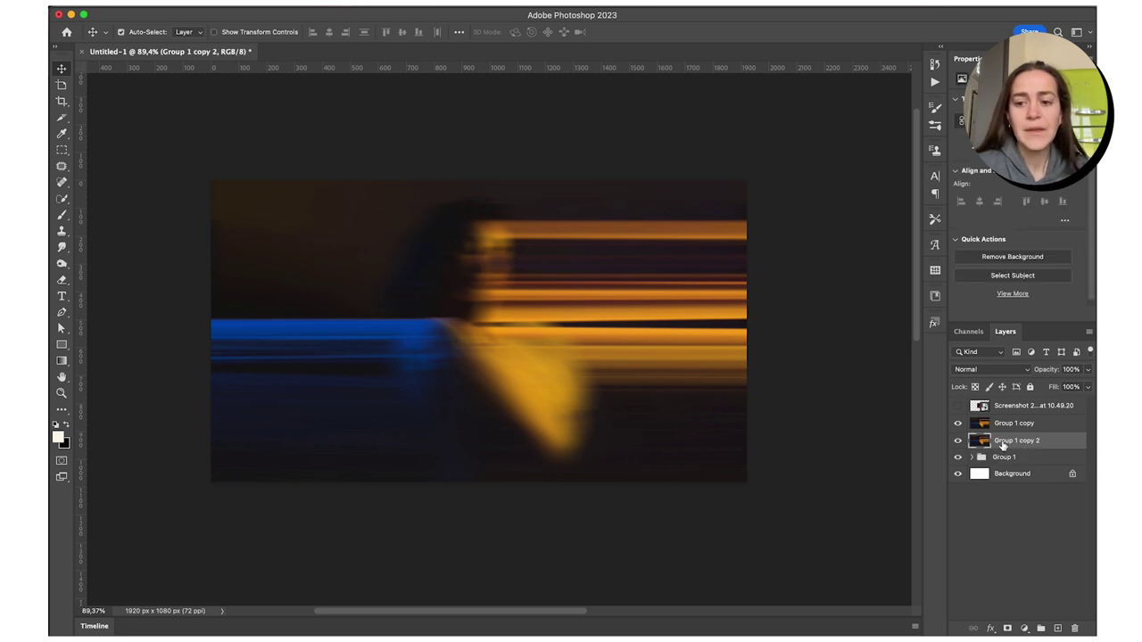
Compare blend modes on the blurred Group 1 copy and apply Screen.
{"action": "left_click", "coordinate": [1002, 425]}
{"action": "left_click", "coordinate": [983, 371]}
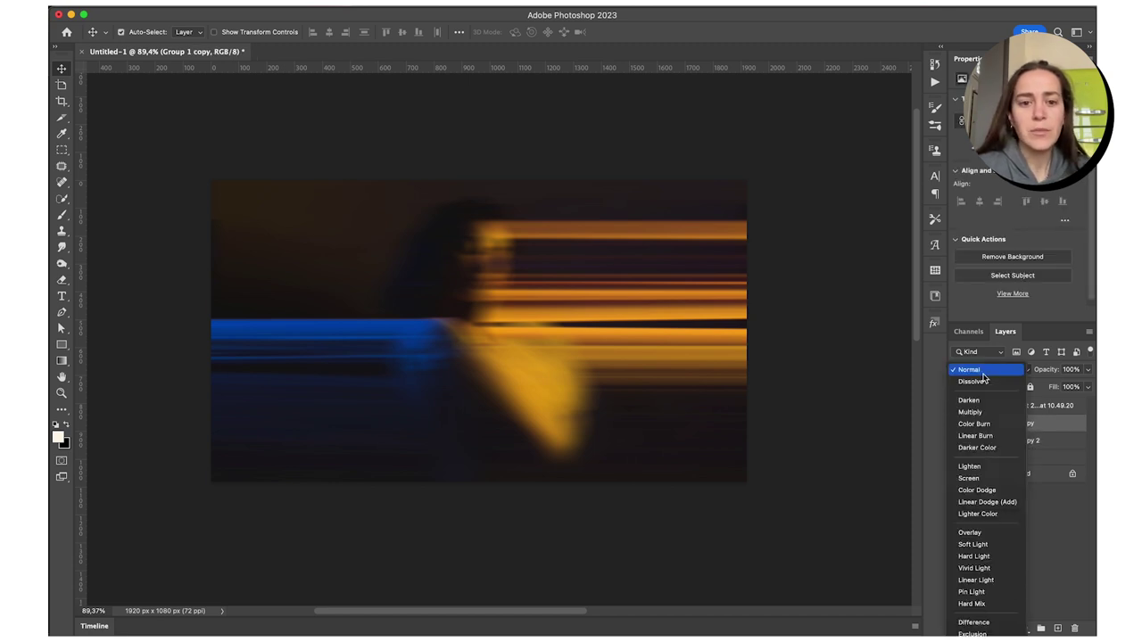
{"action": "key", "text": "Down"}
{"action": "key", "text": "Down"}
{"action": "key", "text": "Down"}
{"action": "key", "text": "Down"}
{"action": "key", "text": "Up"}
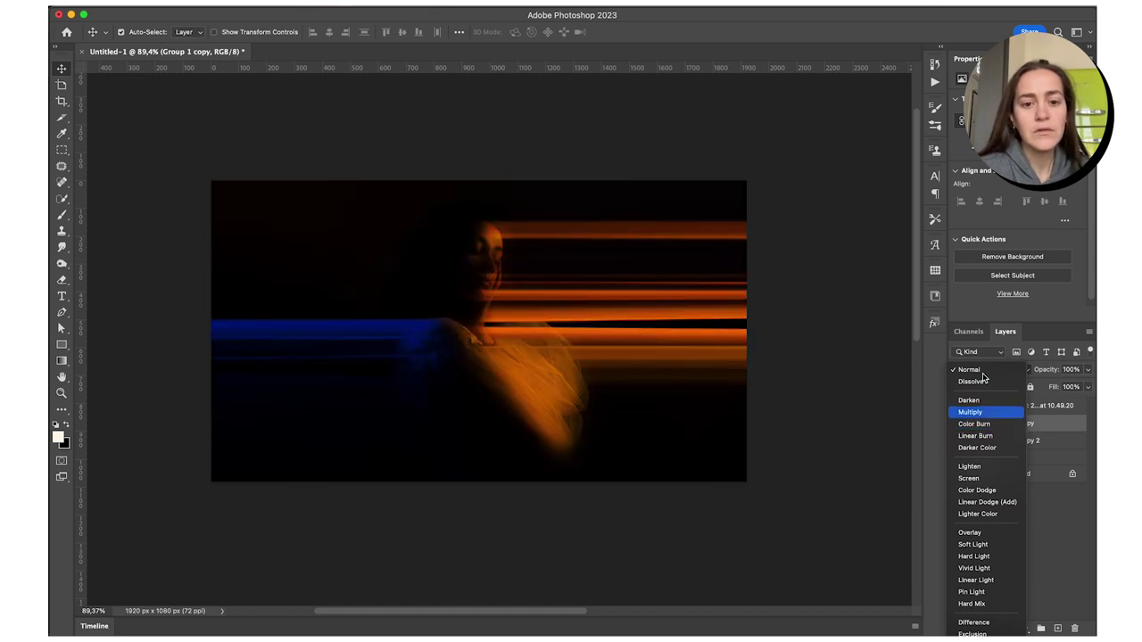
{"action": "key", "text": "Down"}
{"action": "key", "text": "Down"}
{"action": "key", "text": "Down"}
{"action": "key", "text": "Down"}
{"action": "key", "text": "Down"}
{"action": "key", "text": "Up"}
{"action": "key", "text": "Up"}
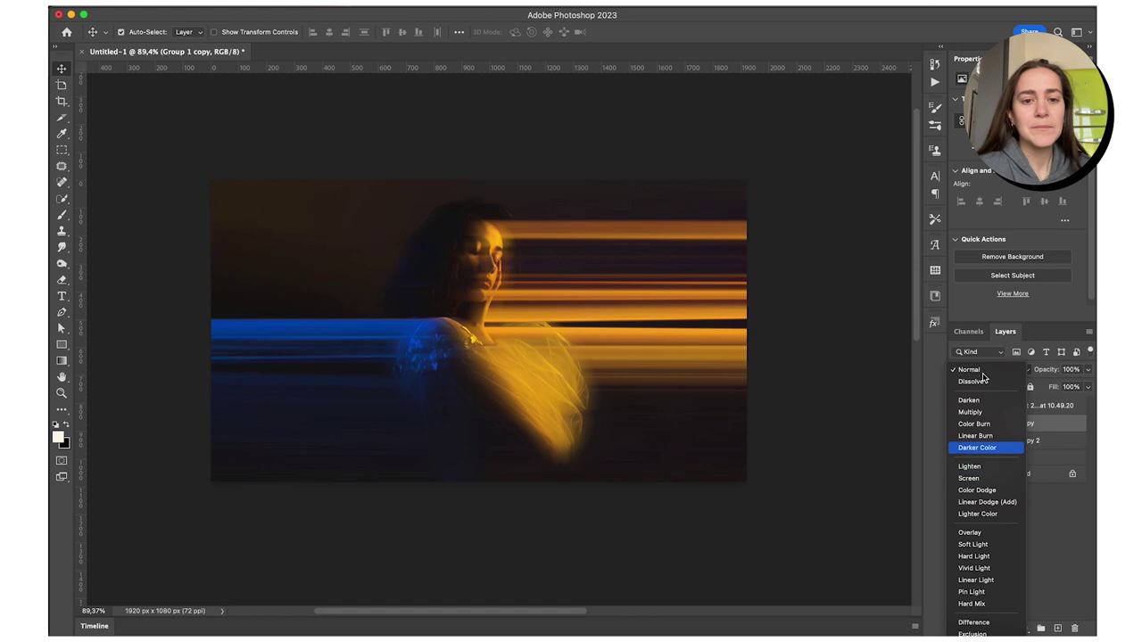
{"action": "key", "text": "Down"}
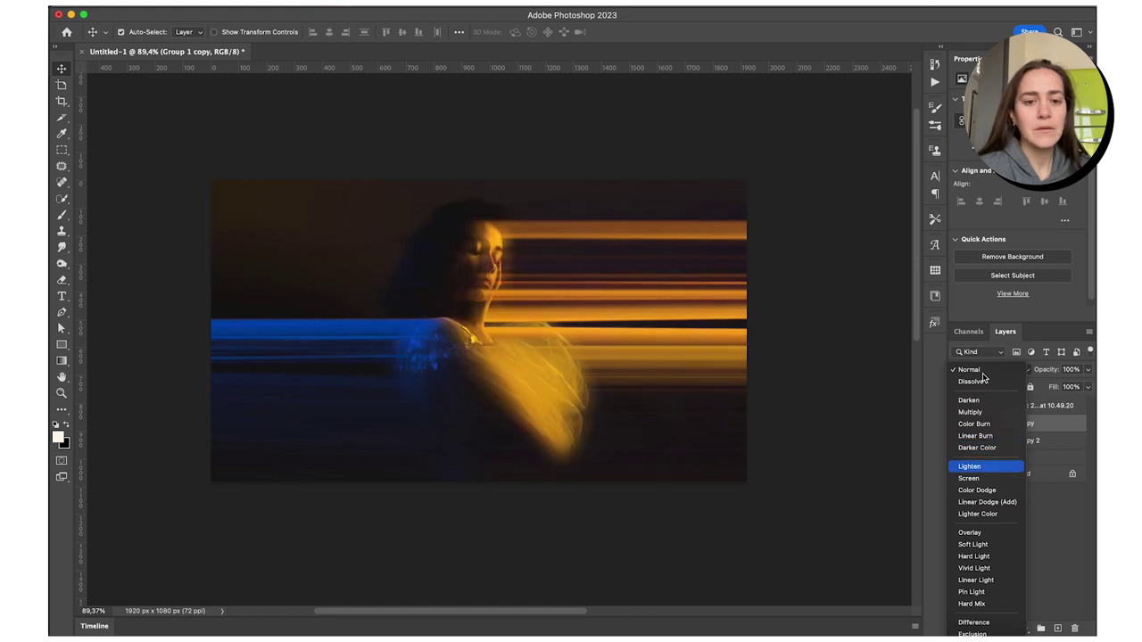
{"action": "key", "text": "Down"}
{"action": "key", "text": "Up"}
{"action": "key", "text": "Down"}
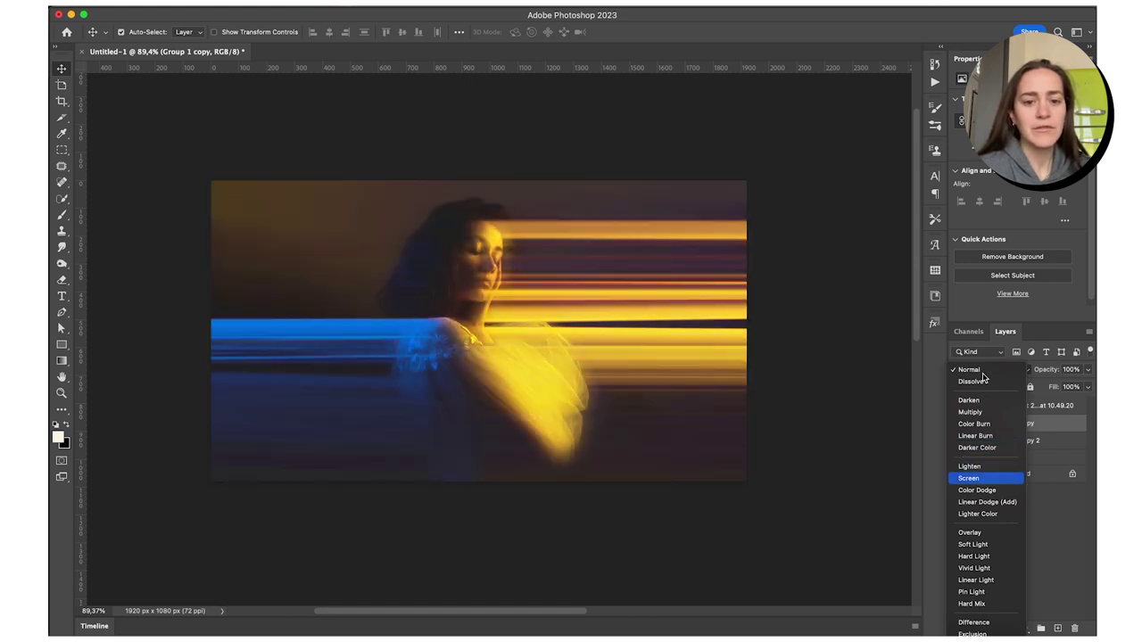
{"action": "key", "text": "Return"}
Set the blurred streak layer's opacity to 70%.
{"action": "left_click", "coordinate": [958, 423]}
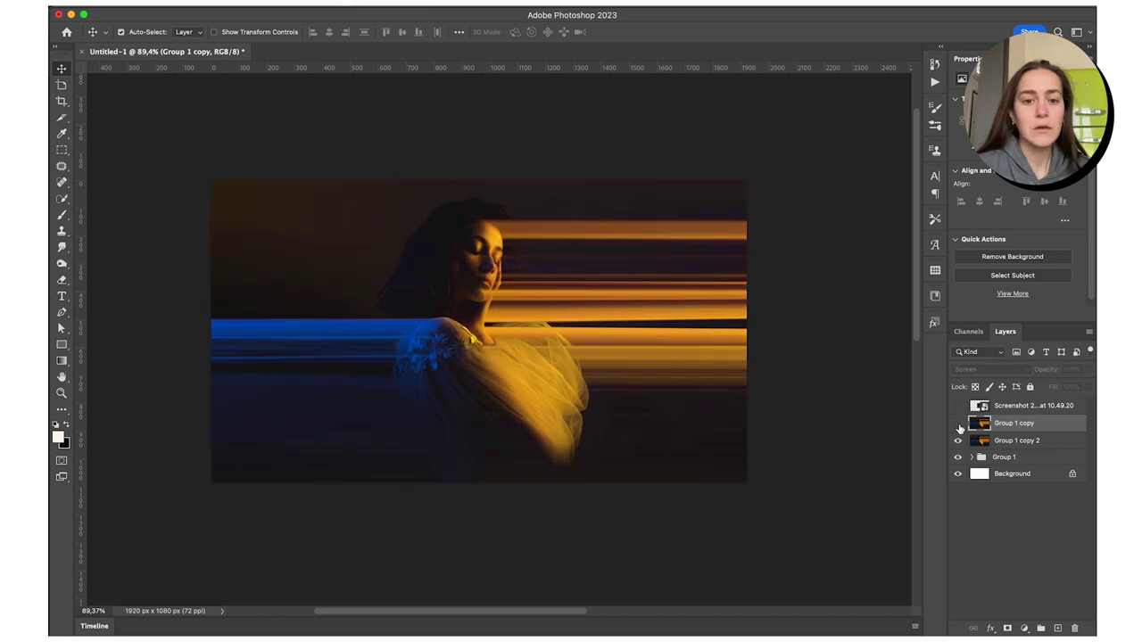
{"action": "left_click", "coordinate": [959, 424]}
{"action": "left_click", "coordinate": [1070, 370]}
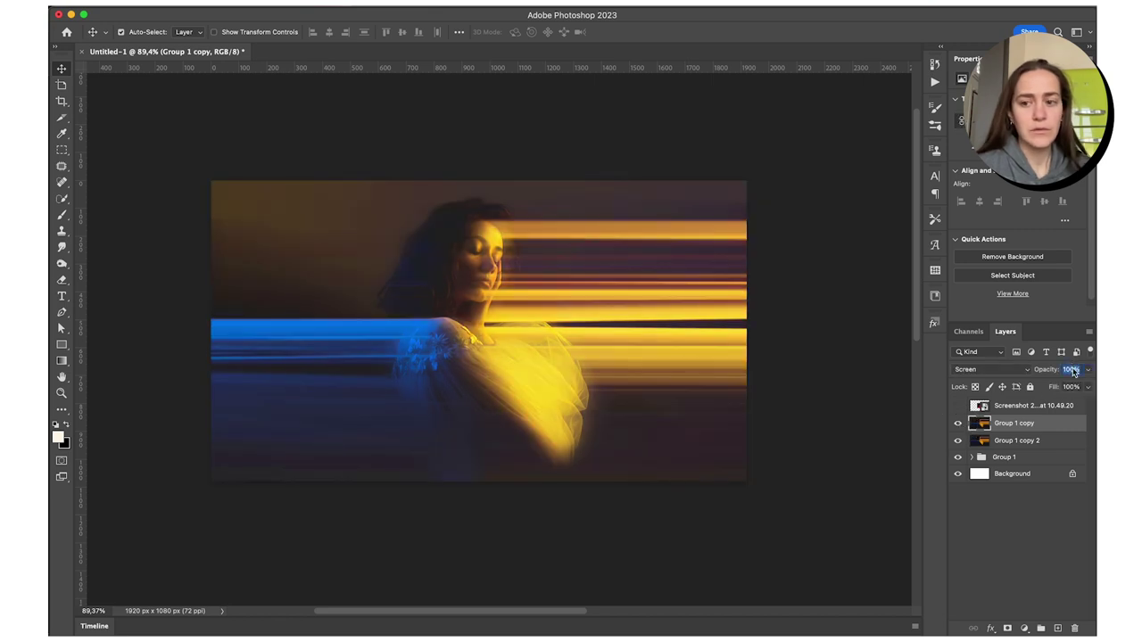
{"action": "type", "text": "70"}
{"action": "key", "text": "Return"}
Group the streak and portrait layers into Group 2 and merge a duplicate of it.
{"action": "left_click", "coordinate": [1049, 439], "text": "shift"}
{"action": "key", "text": "super+g"}
{"action": "key", "text": "super+j"}
{"action": "key", "text": "super+e"}
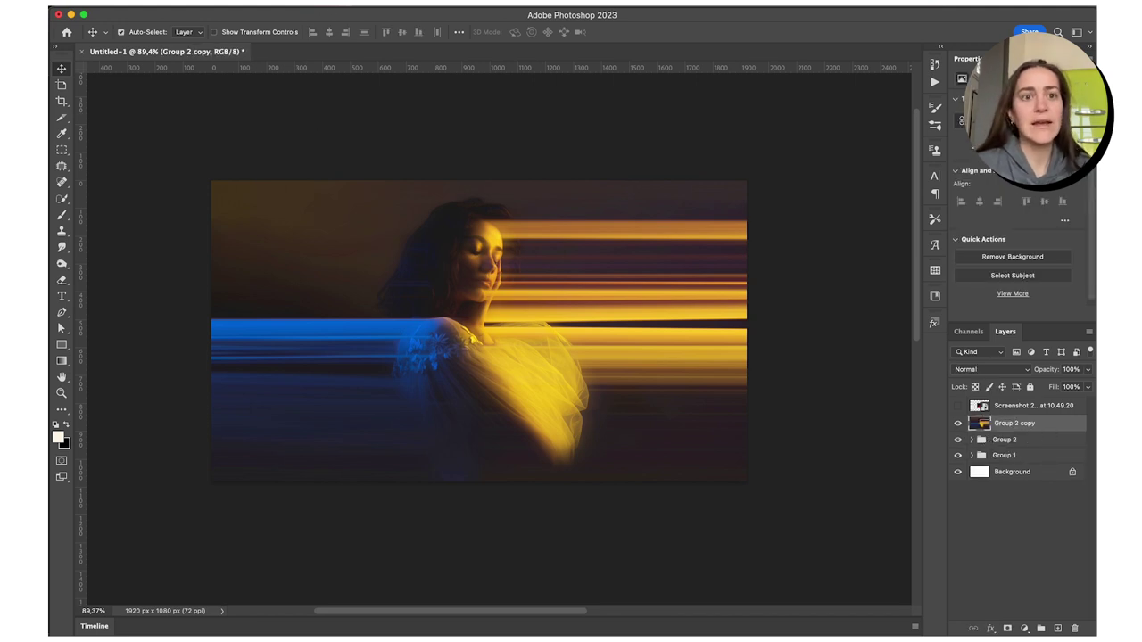
Apply Add Noise at 4%, Gaussian, monochromatic to the merged Group 2 copy layer.
{"action": "left_click", "coordinate": [337, 2]}
{"action": "mouse_move", "coordinate": [391, 198]}
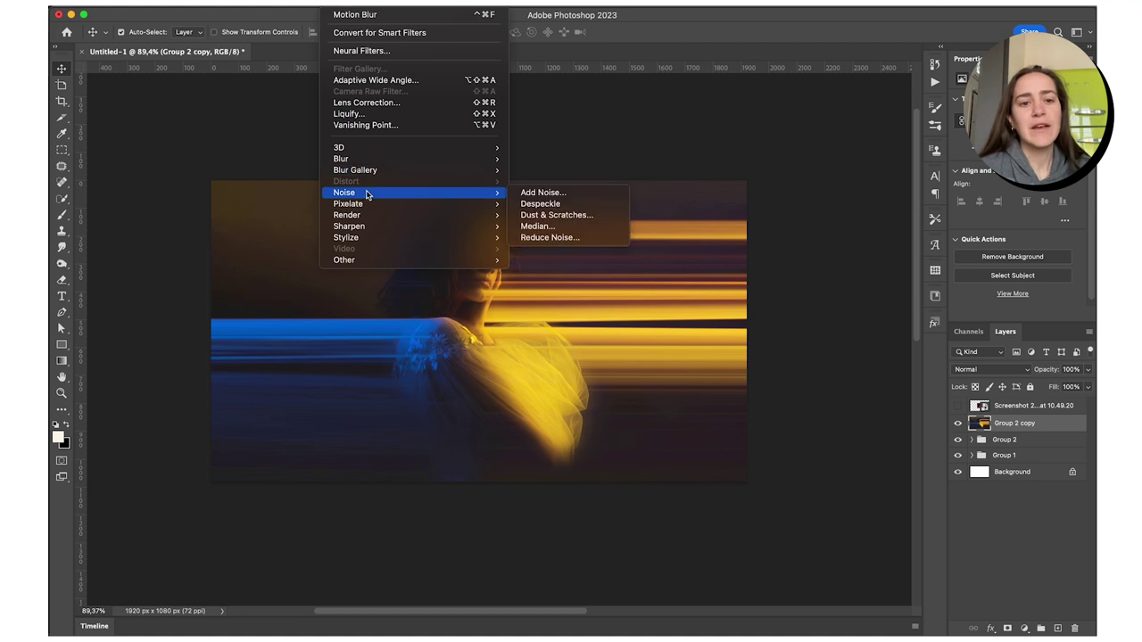
{"action": "left_click", "coordinate": [546, 193]}
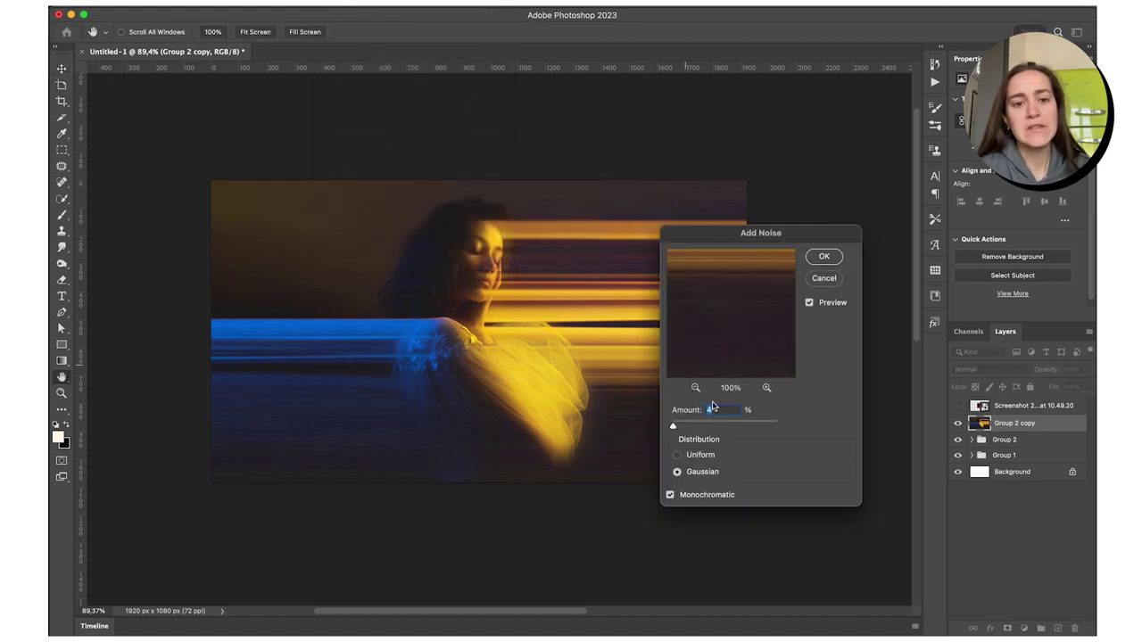
{"action": "left_click_drag", "start_coordinate": [732, 241], "coordinate": [751, 202]}
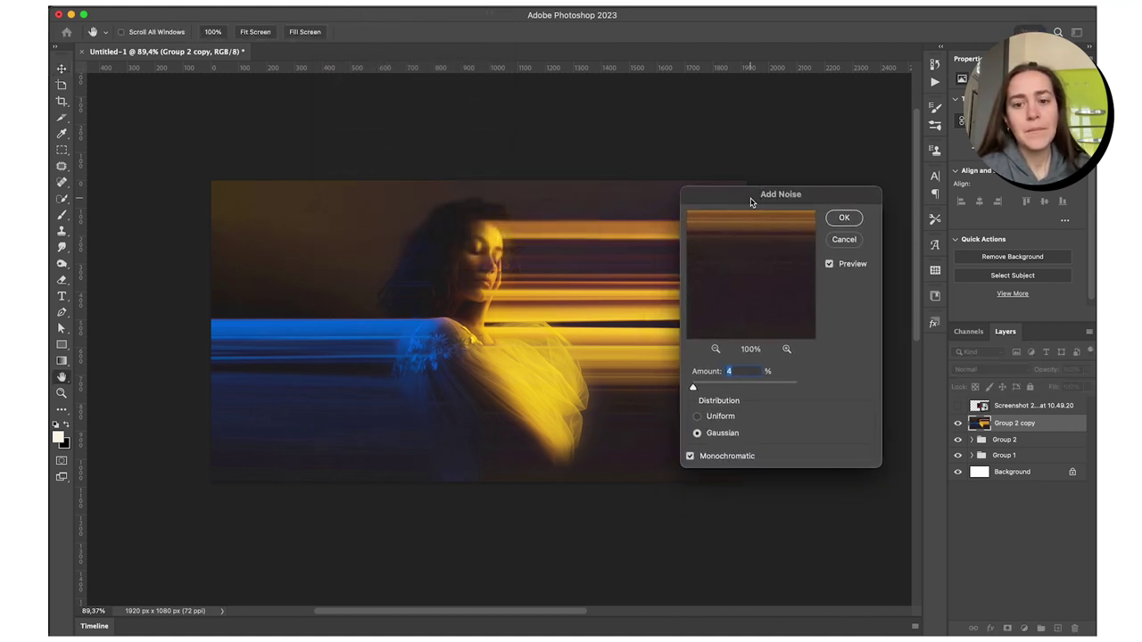
{"action": "key", "text": "Return"}
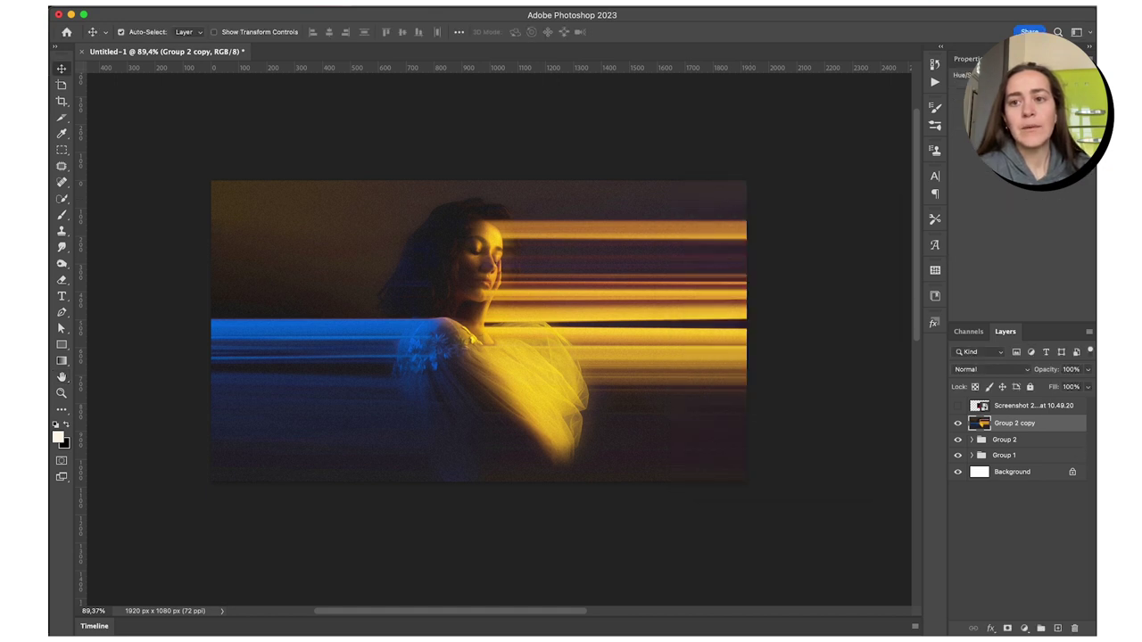
Add a Brightness/Contrast adjustment layer, then briefly show and hide the reference screenshot to compare.
{"action": "left_click", "coordinate": [963, 93]}
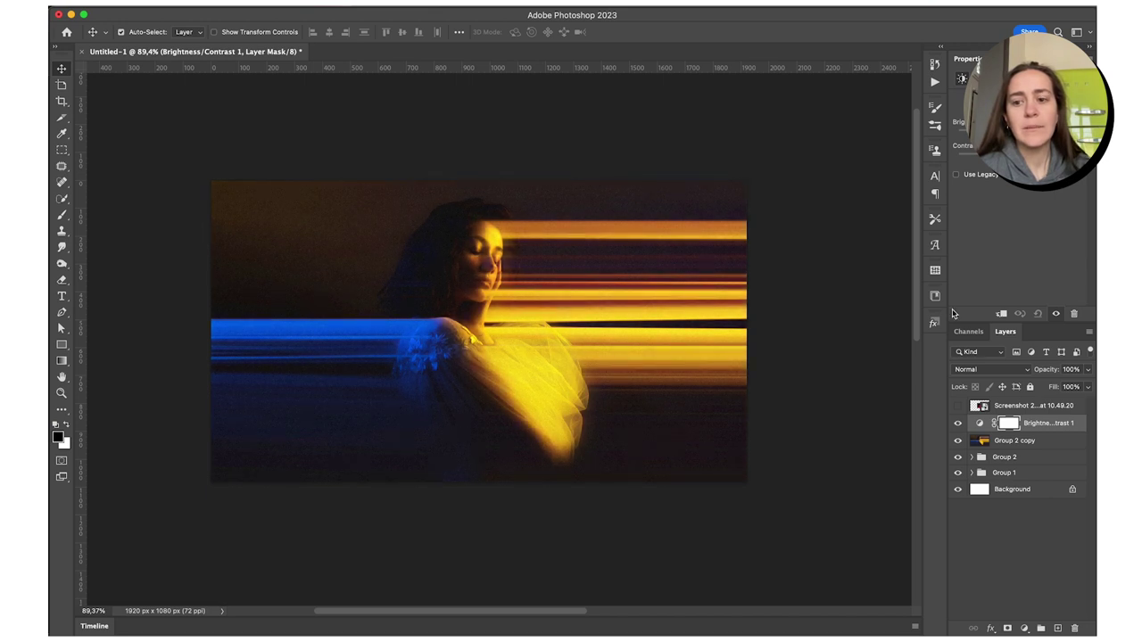
{"action": "left_click", "coordinate": [958, 406]}
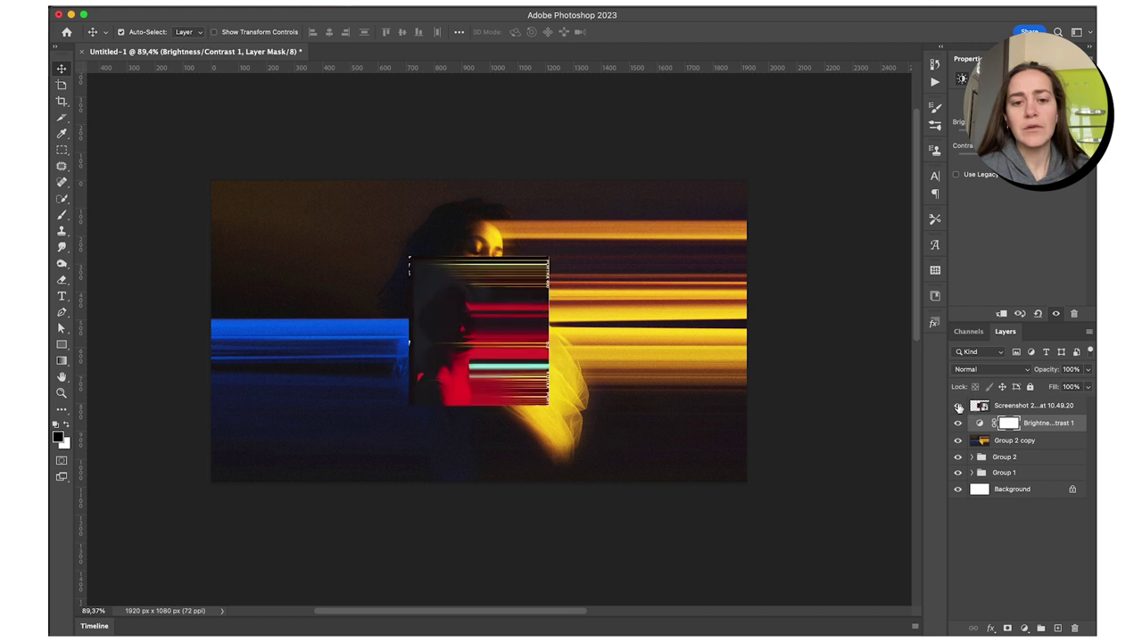
{"action": "left_click", "coordinate": [958, 406]}
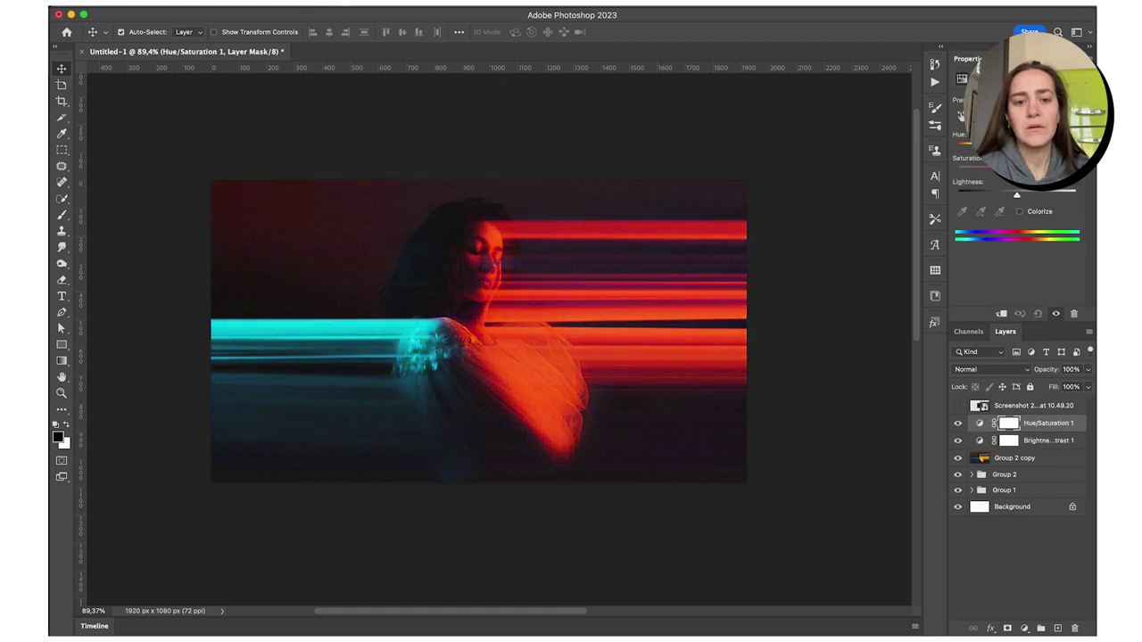
{"action": "left_click", "coordinate": [957, 406]}
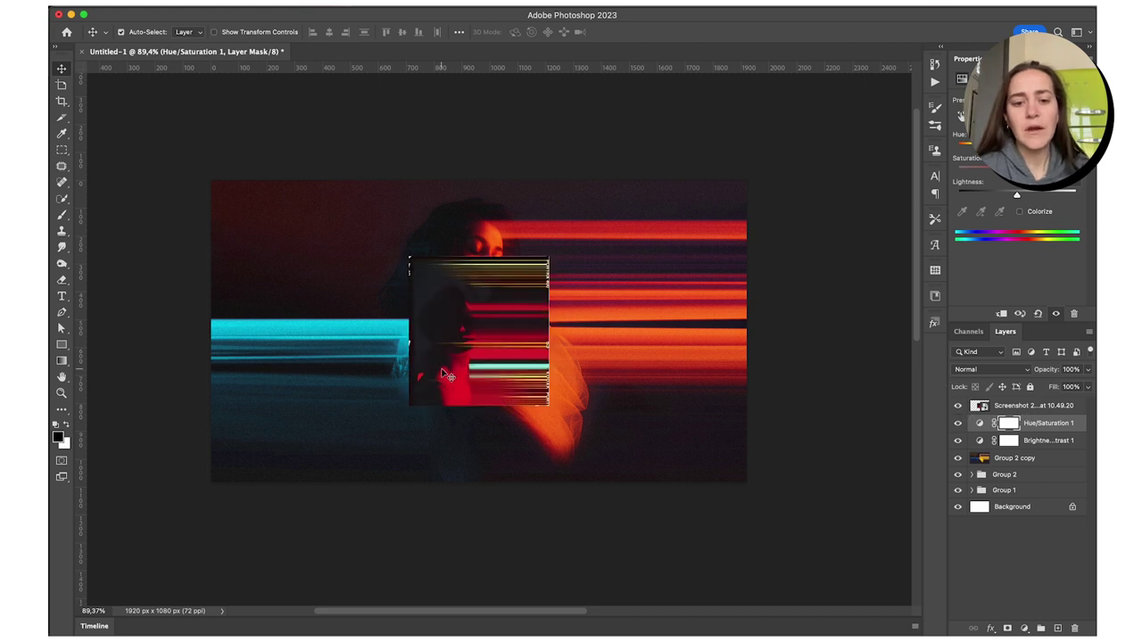
{"action": "scroll", "coordinate": [443, 375], "scroll_direction": "up", "scroll_amount": 5}
{"action": "scroll", "coordinate": [443, 375], "scroll_direction": "up", "scroll_amount": 2}
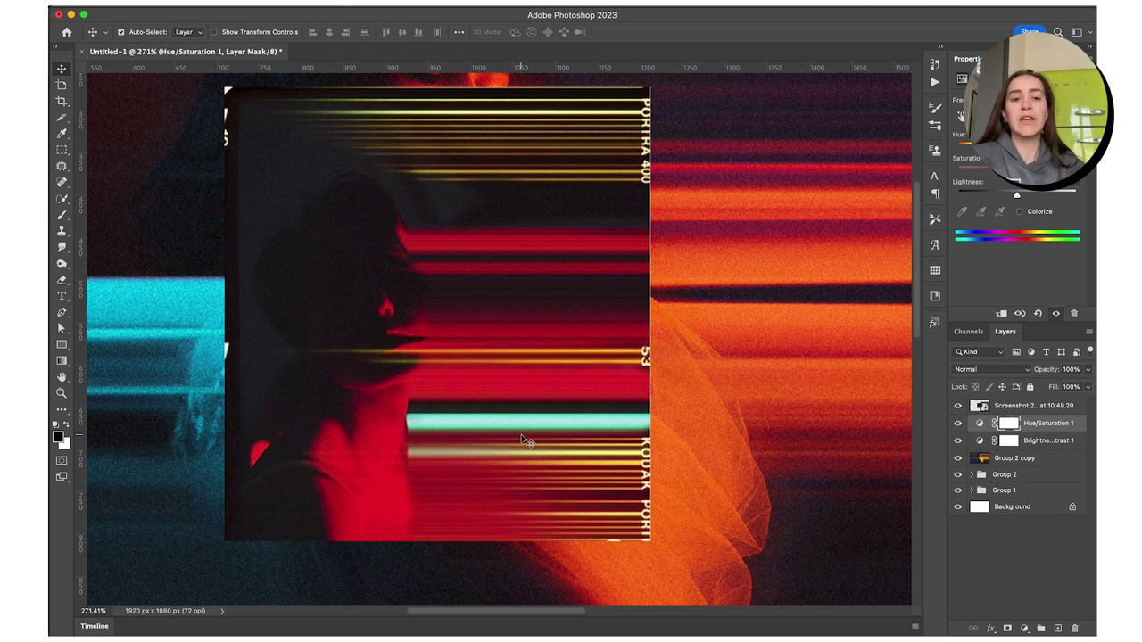
{"action": "left_click", "coordinate": [958, 406]}
{"action": "scroll", "coordinate": [445, 356], "scroll_direction": "down", "scroll_amount": 6}
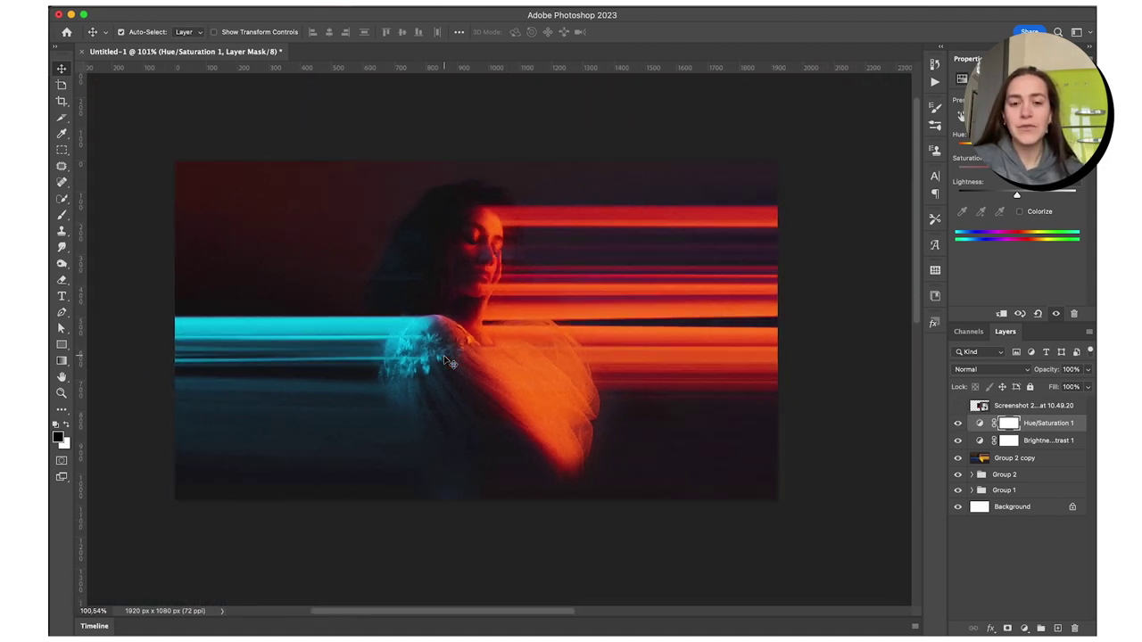
{"action": "scroll", "coordinate": [445, 357], "scroll_direction": "left", "scroll_amount": 2}
{"action": "scroll", "coordinate": [445, 357], "scroll_direction": "up", "scroll_amount": 2}
{"action": "scroll", "coordinate": [445, 357], "scroll_direction": "down", "scroll_amount": 1}
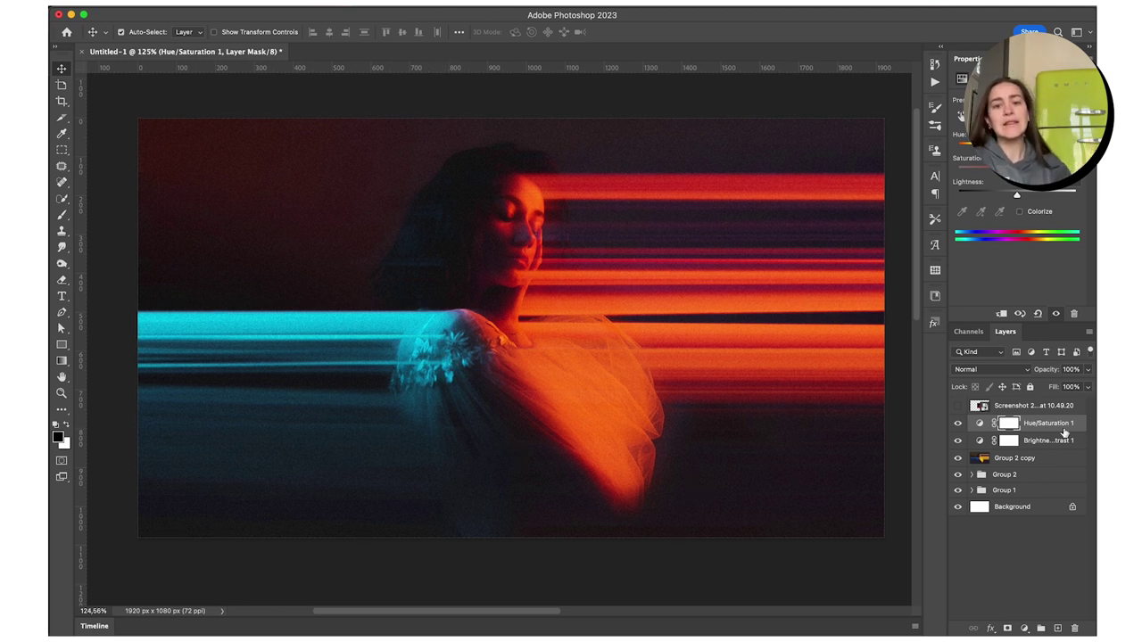